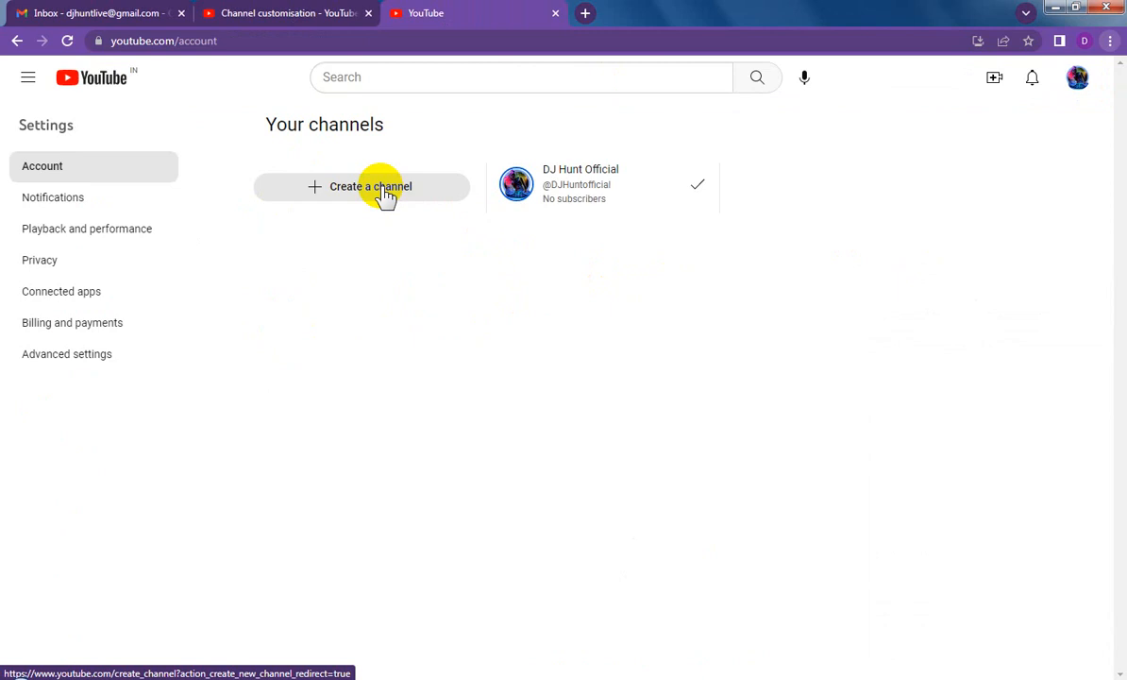
# Step: Create a new channel named DJ Hunt Music, accepting that it creates a new Google Account with its own settings
pyautogui.click(386, 196)
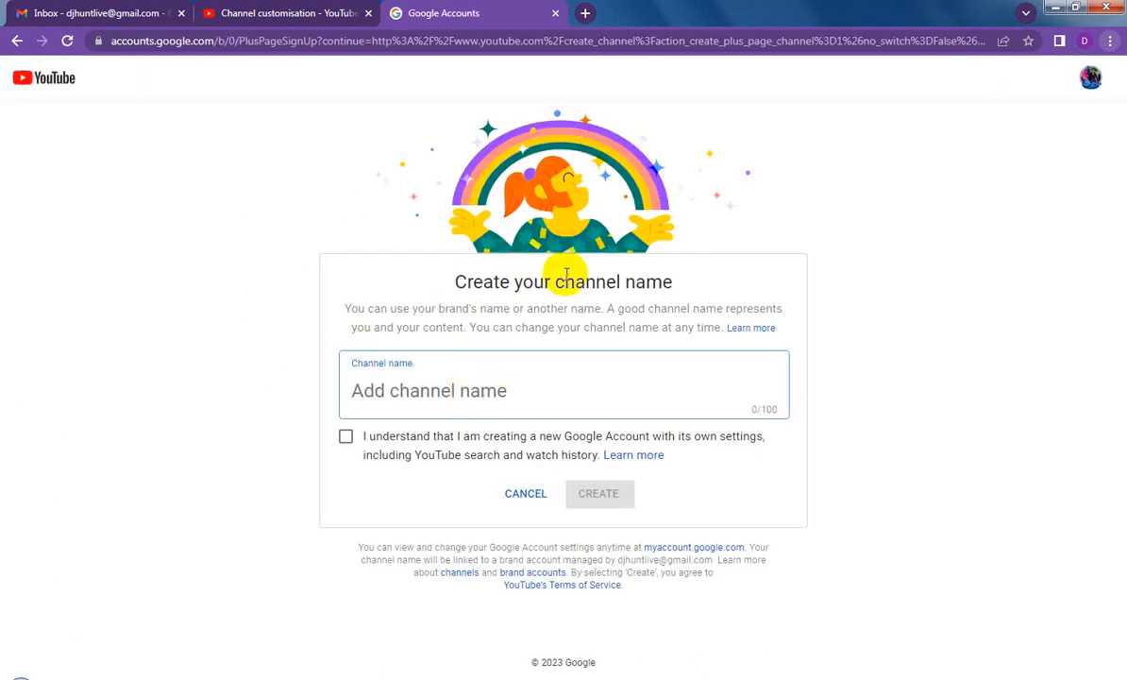
pyautogui.click(283, 13)
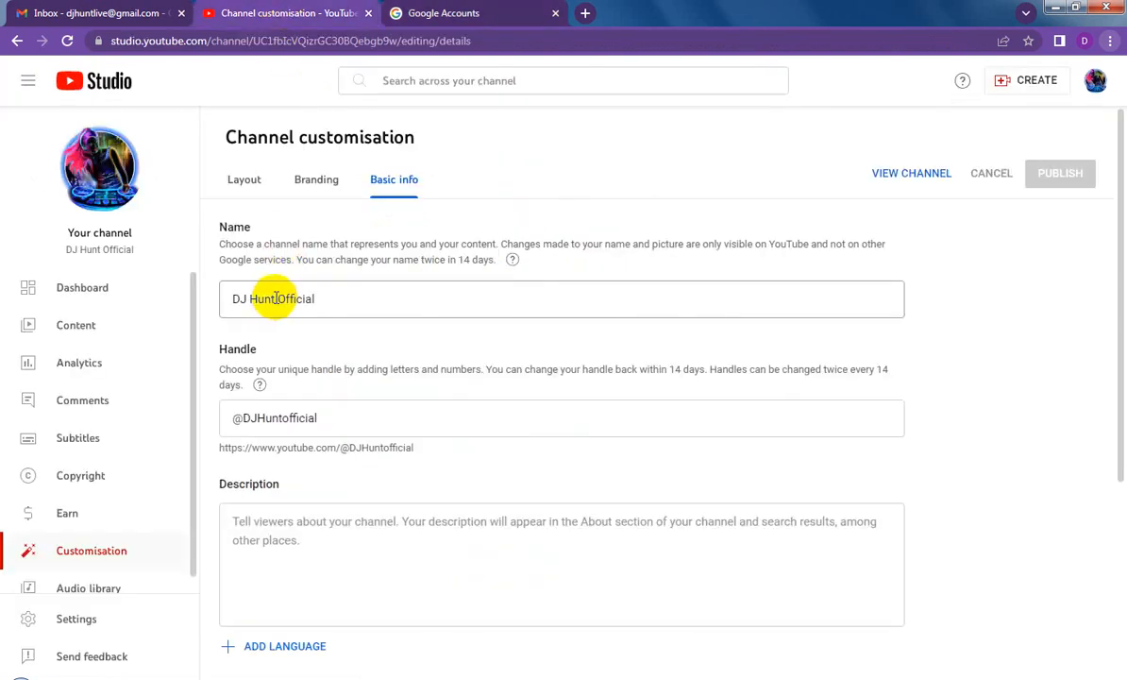
pyautogui.moveTo(275, 298); pyautogui.dragTo(223, 306)
pyautogui.hotkey('ctrl', 'c')
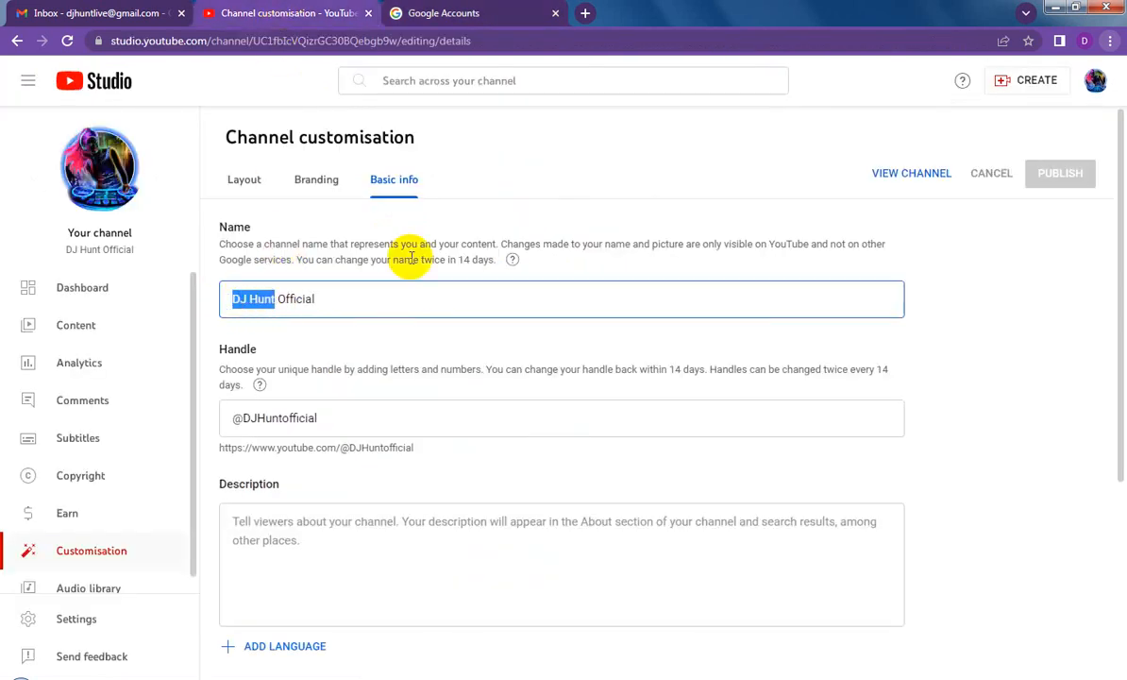
pyautogui.click(456, 19)
pyautogui.hotkey('ctrl', 'v')
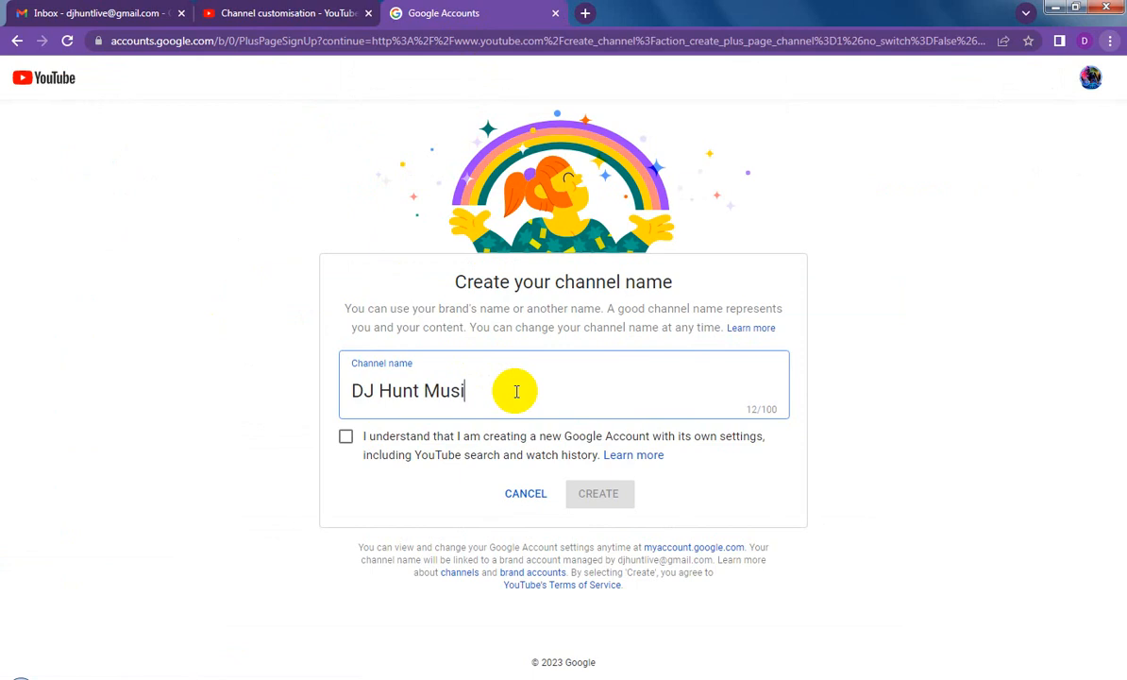
pyautogui.write('Music')
pyautogui.hotkey('ctrl', 'a')
pyautogui.hotkey('ctrl', 'c')
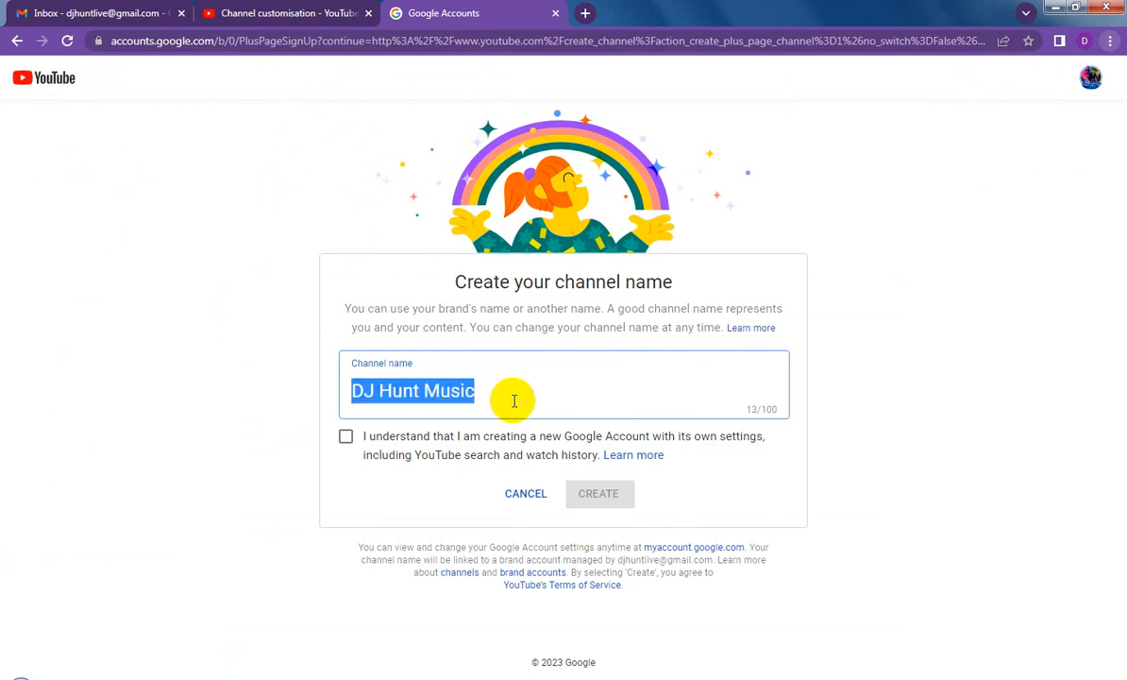
pyautogui.click(344, 437)
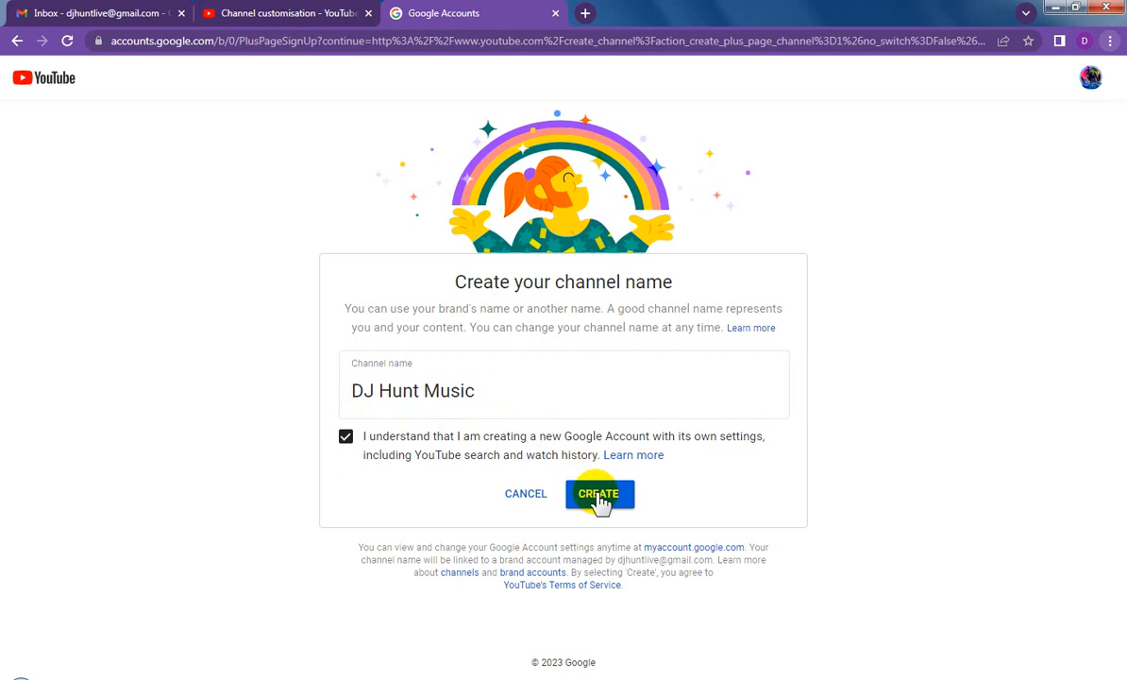
pyautogui.click(600, 499)
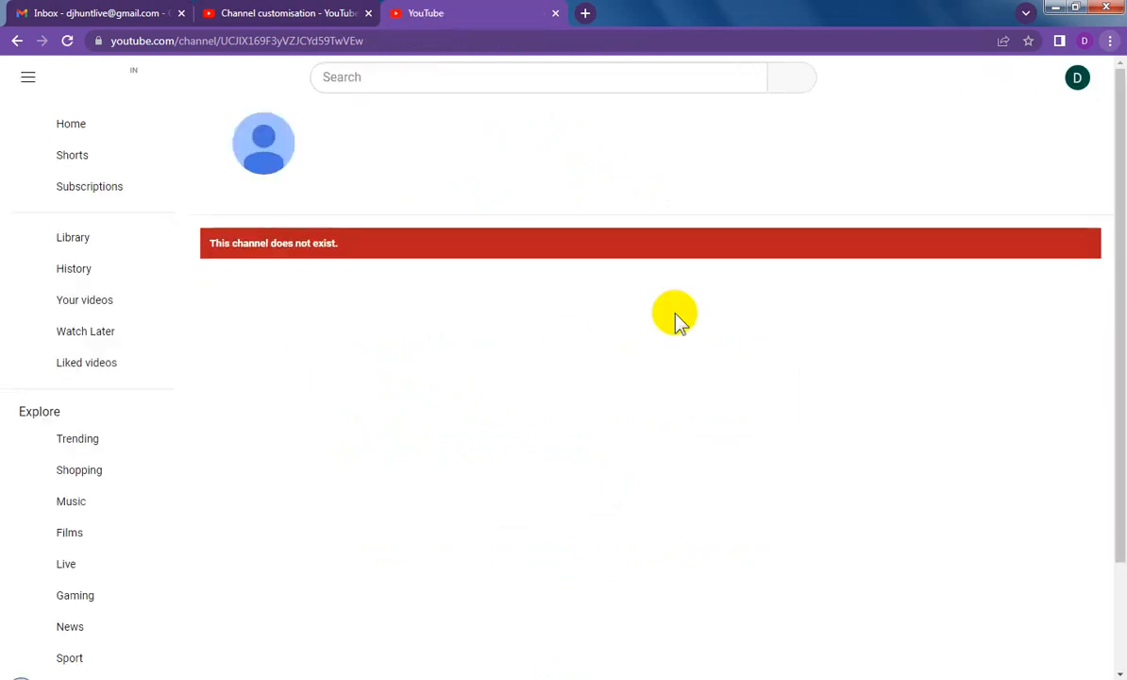
# Step: Open YouTube Studio for the new channel and dismiss the welcome message and the feature tips
pyautogui.click(1077, 83)
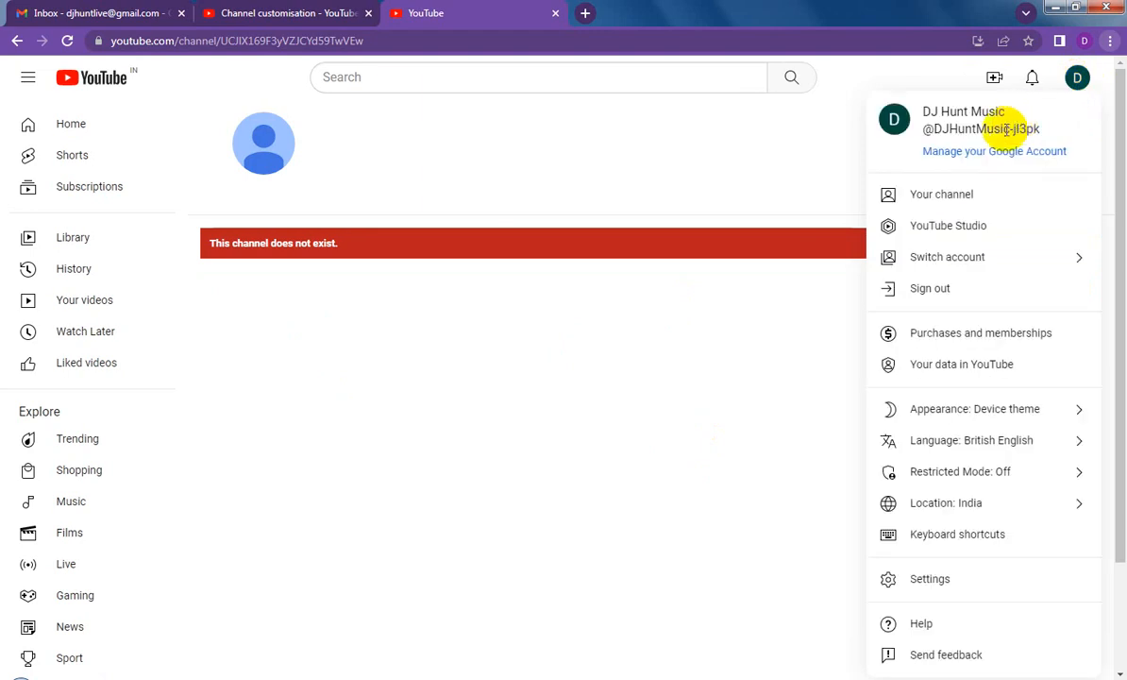
pyautogui.click(942, 228)
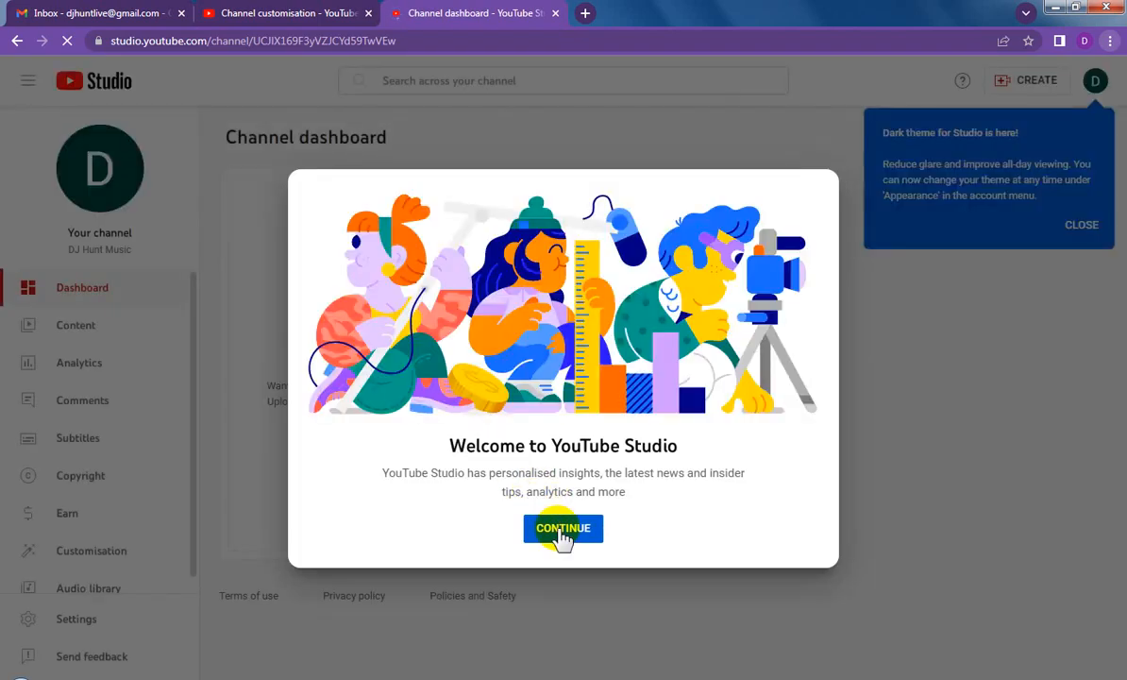
pyautogui.click(562, 531)
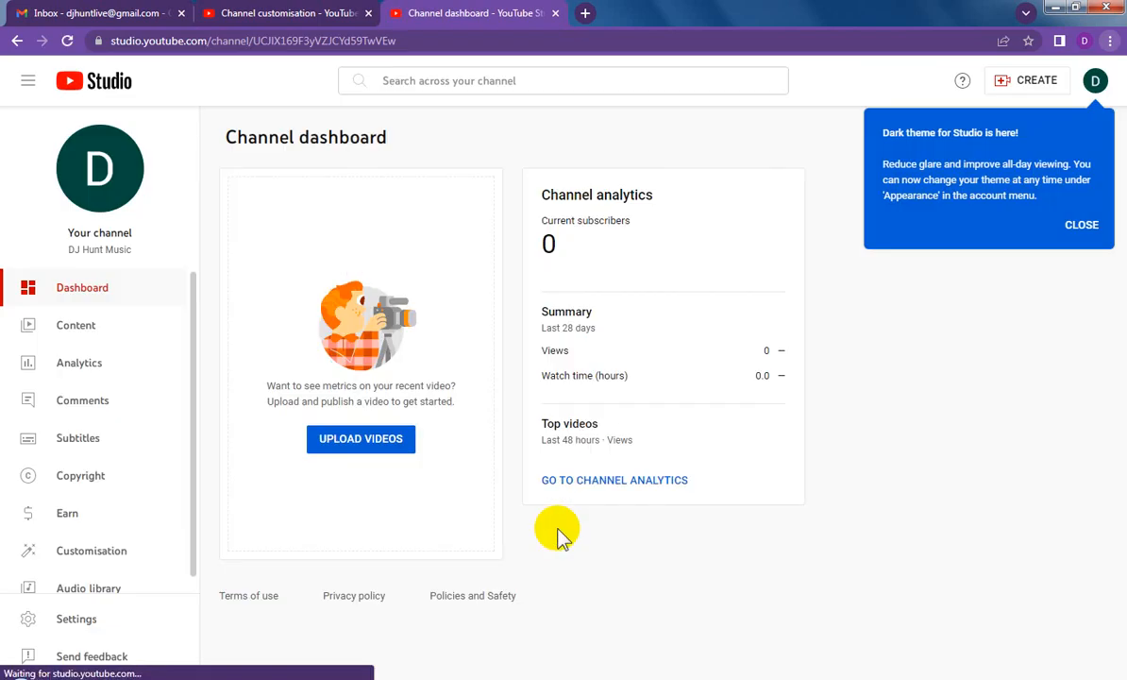
pyautogui.click(1083, 227)
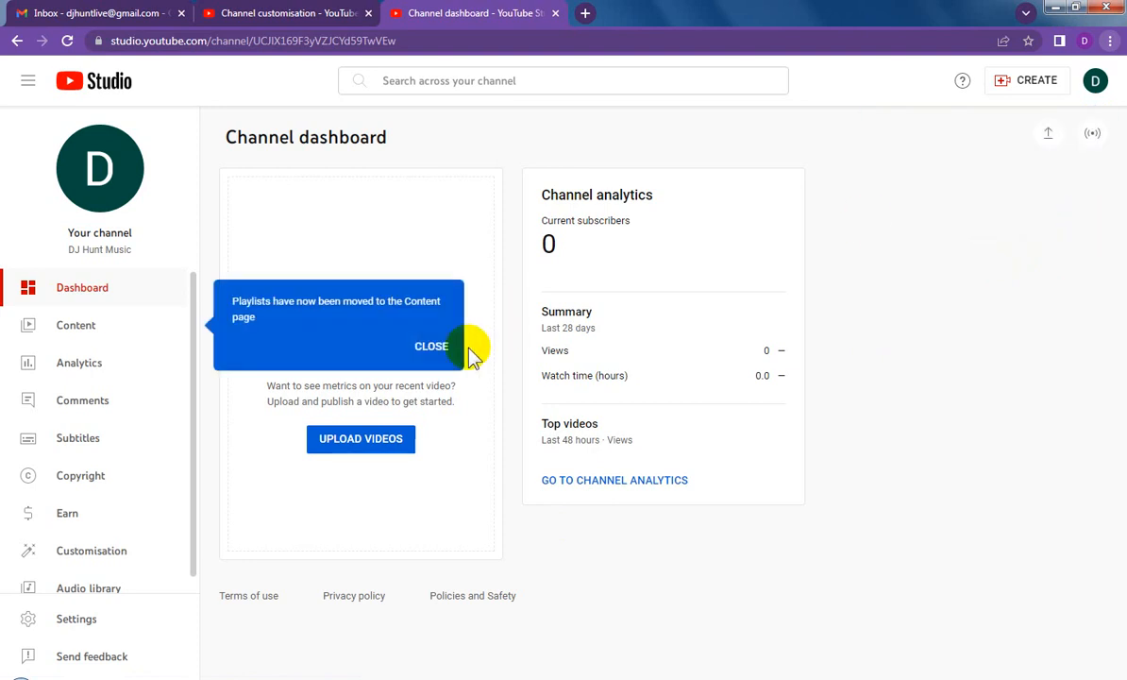
pyautogui.click(437, 346)
pyautogui.click(433, 597)
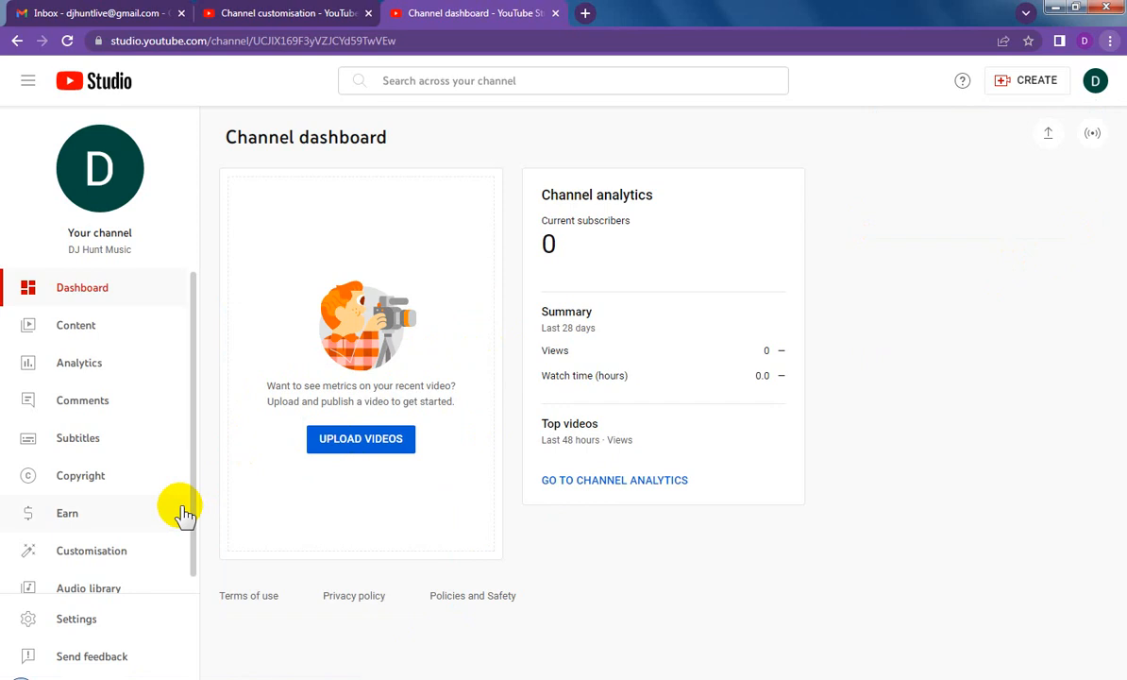
# Step: Set the country of residence to India in the channel's basic info settings
pyautogui.click(109, 618)
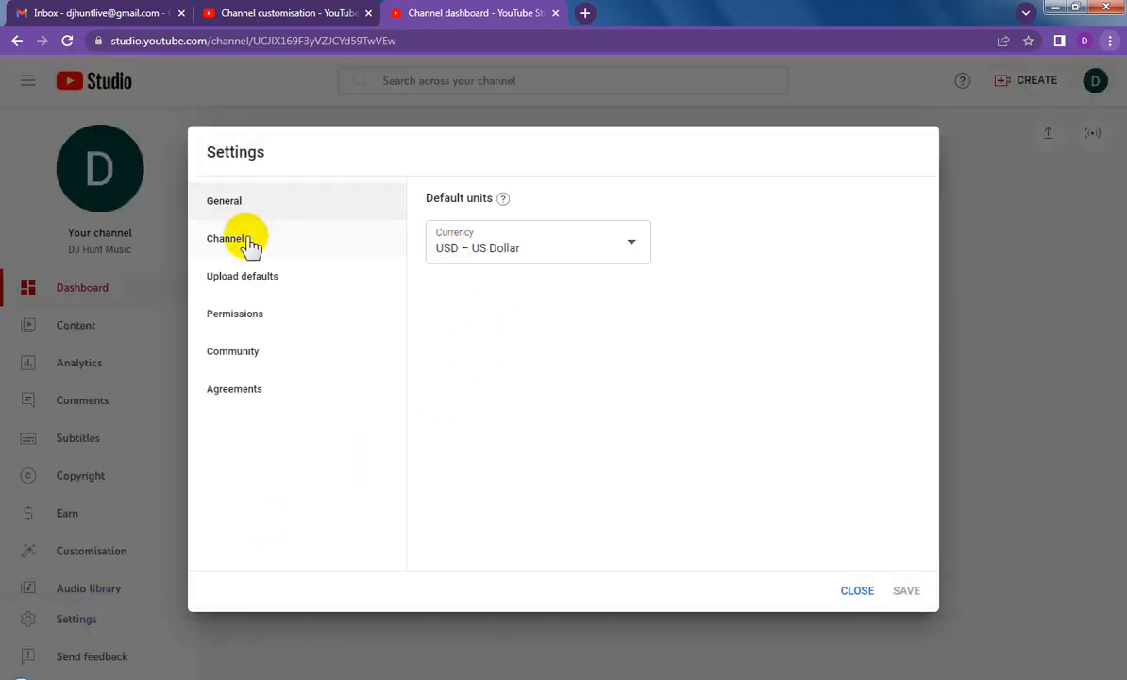
pyautogui.click(250, 243)
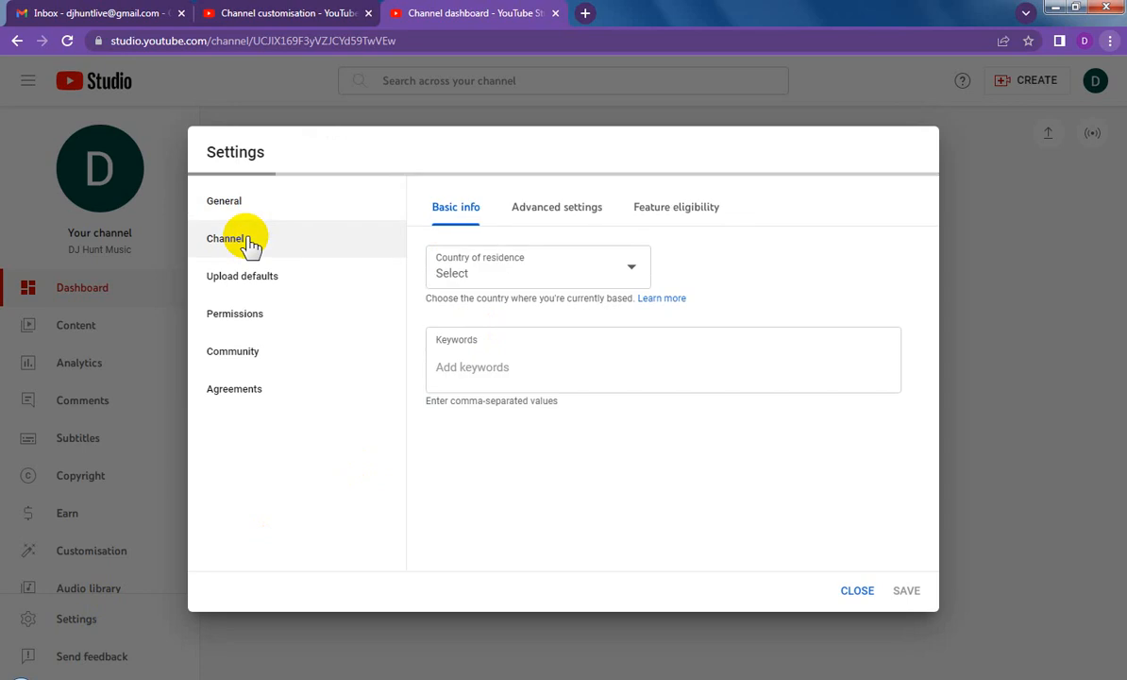
pyautogui.click(513, 275)
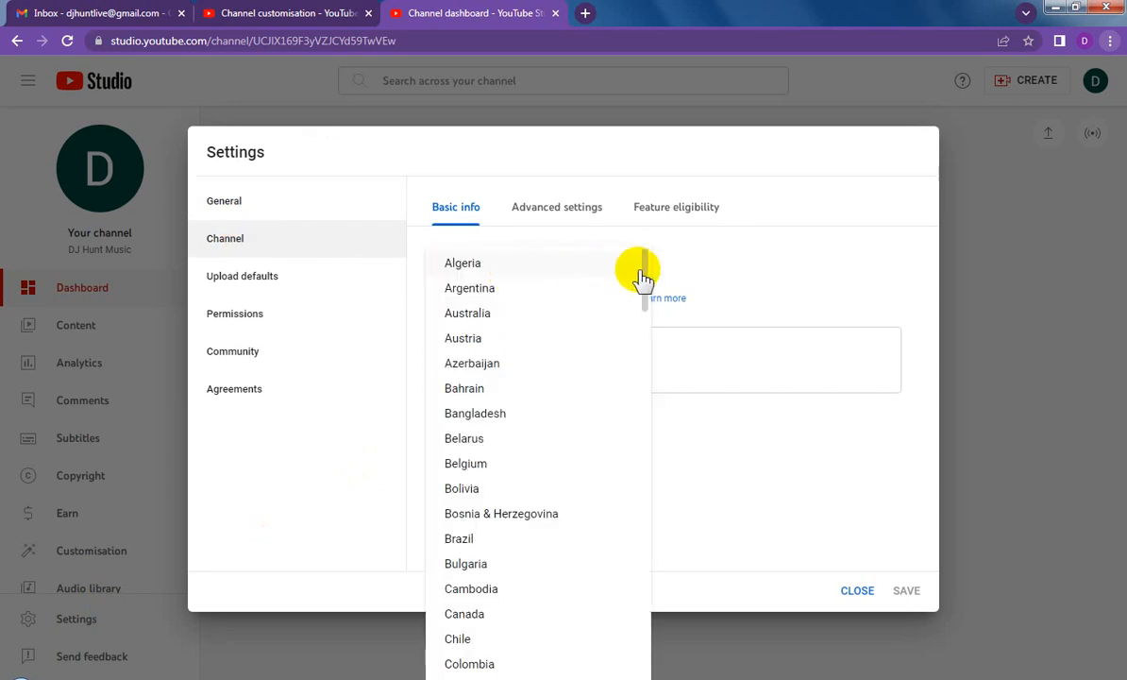
pyautogui.moveTo(645, 279); pyautogui.dragTo(630, 404)
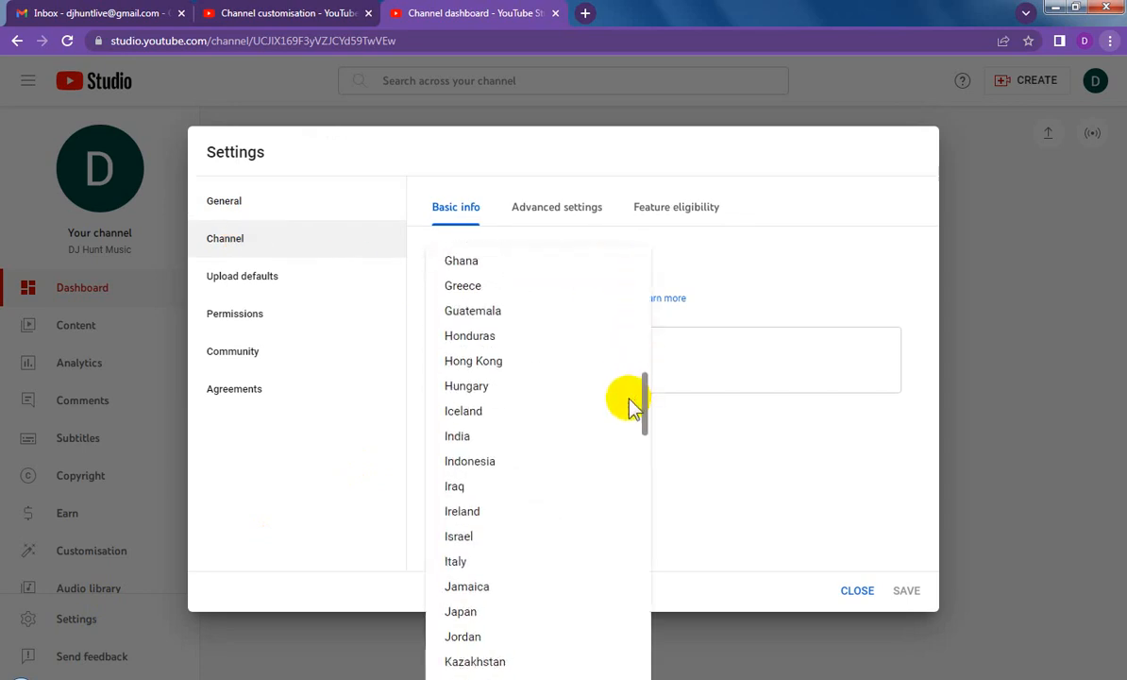
pyautogui.click(493, 435)
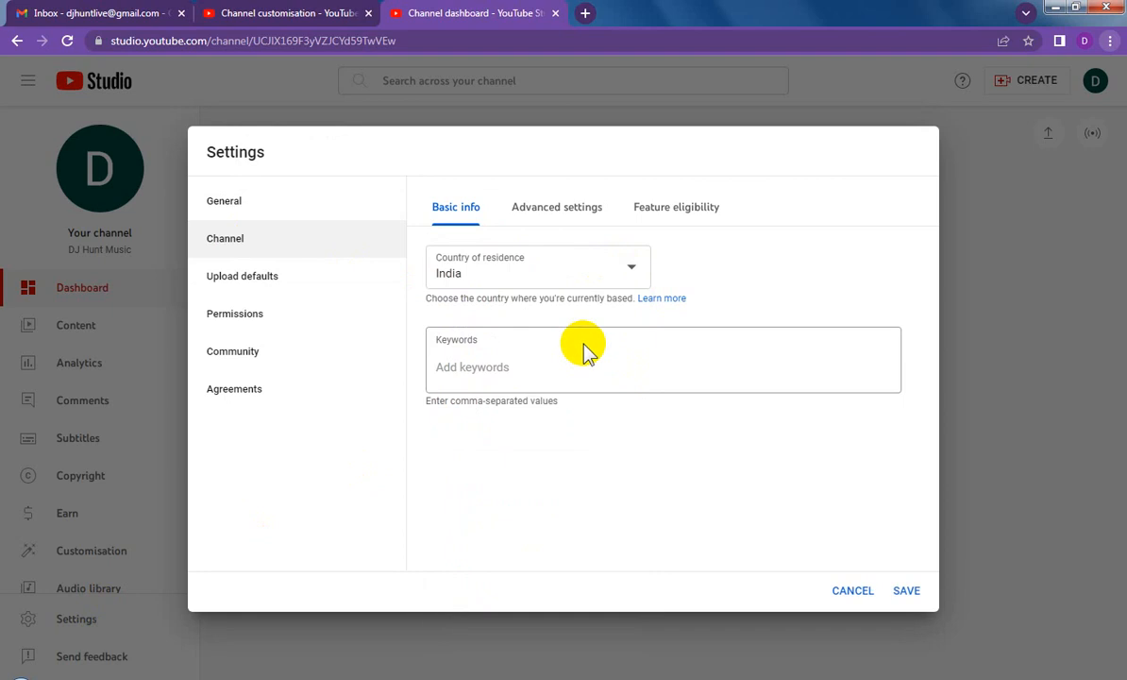
# Step: Add the channel keywords "DJ Hunt Music" and "dj hunt music youtube channel"
pyautogui.click(492, 367)
pyautogui.hotkey('ctrl', 'v')
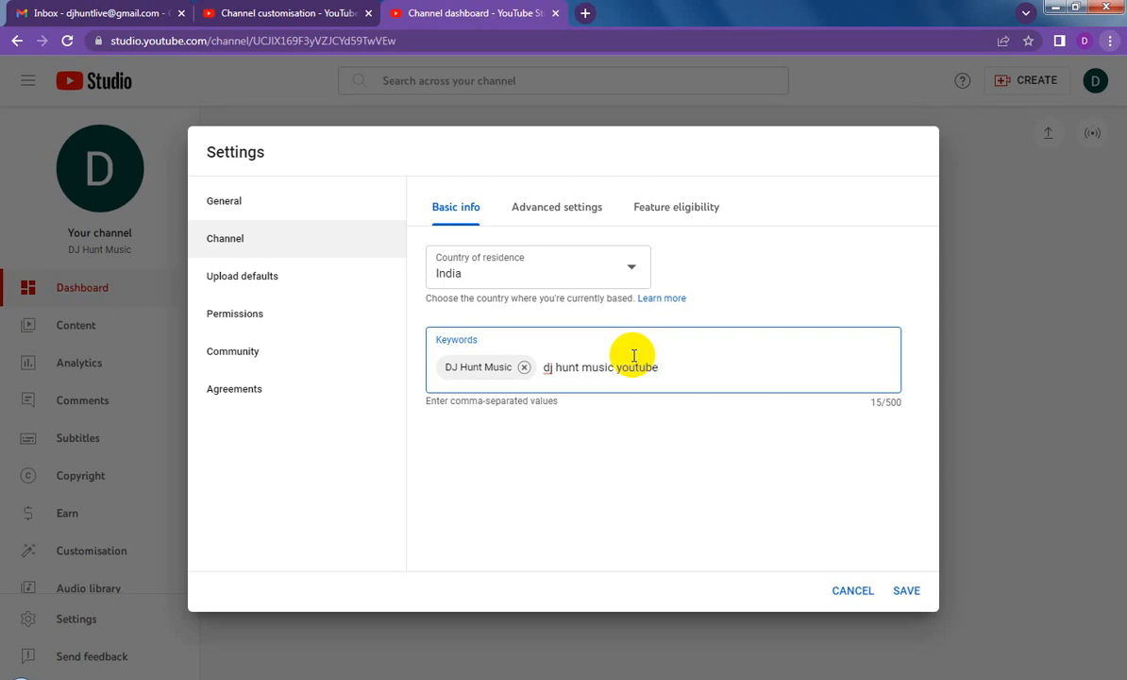
pyautogui.press('Return')
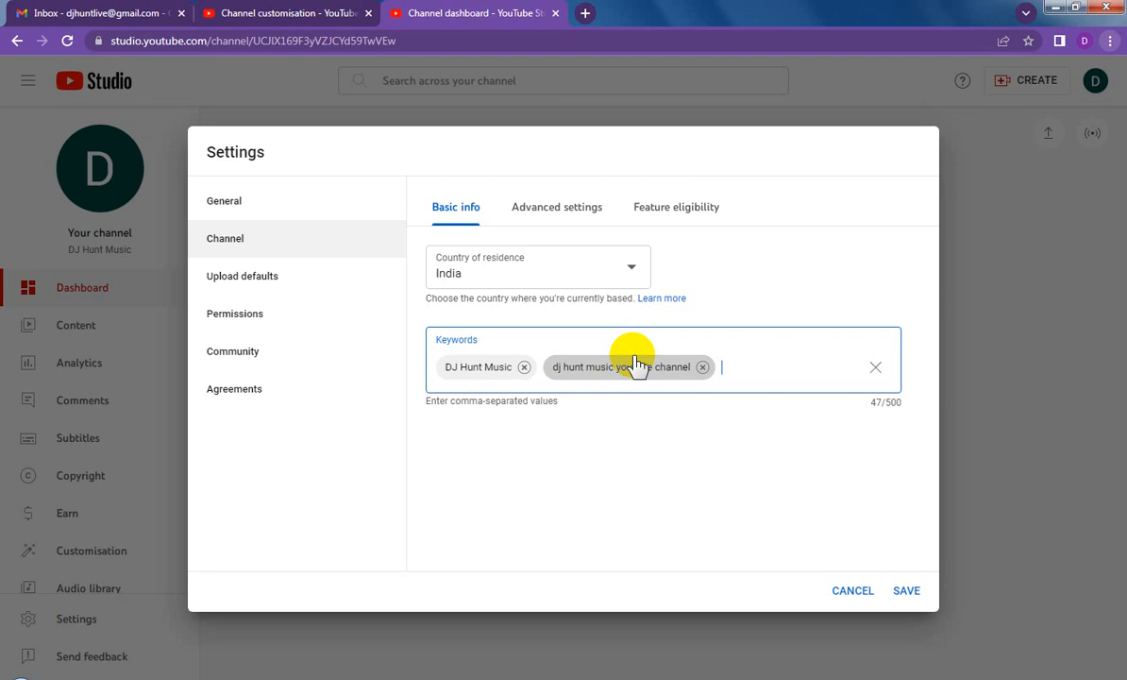
# Step: Set the channel's audience as not Made for Kids and expand the intermediate features requirements under feature eligibility
pyautogui.click(538, 214)
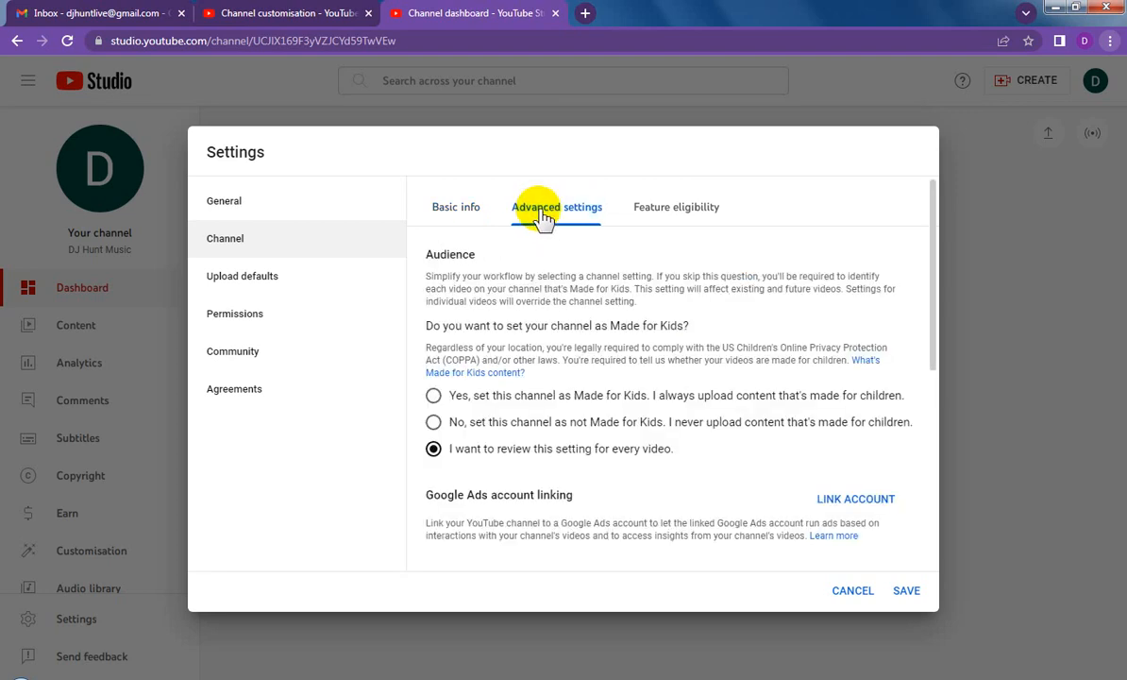
pyautogui.click(433, 422)
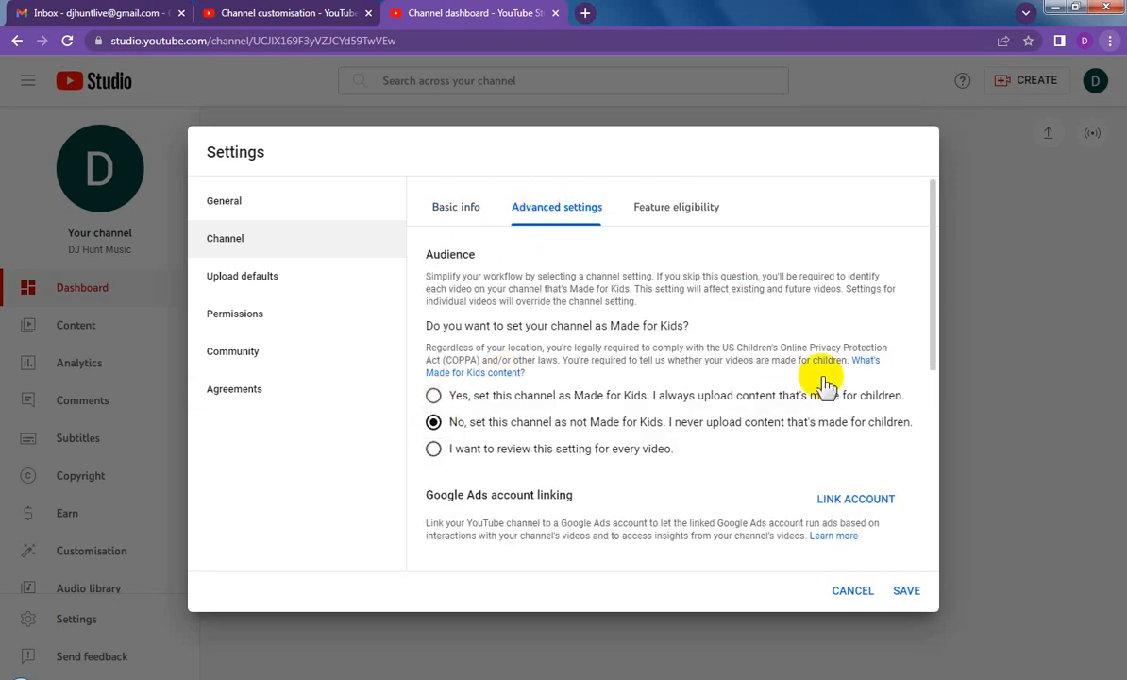
pyautogui.moveTo(932, 339); pyautogui.dragTo(933, 264)
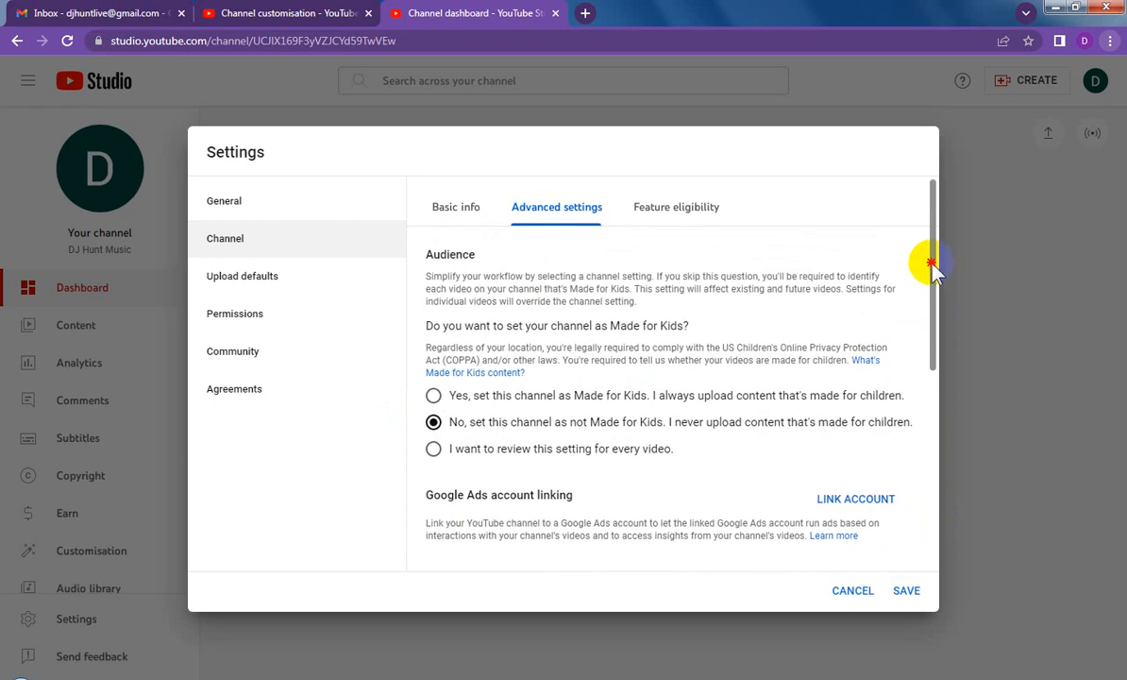
pyautogui.click(677, 207)
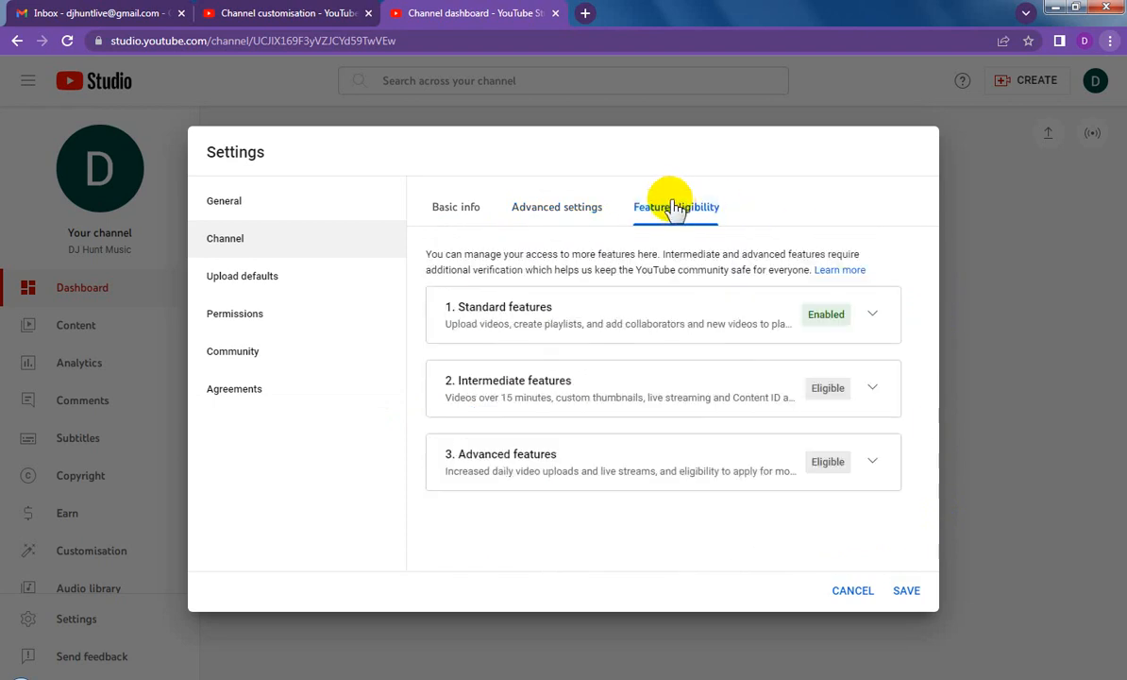
pyautogui.click(871, 388)
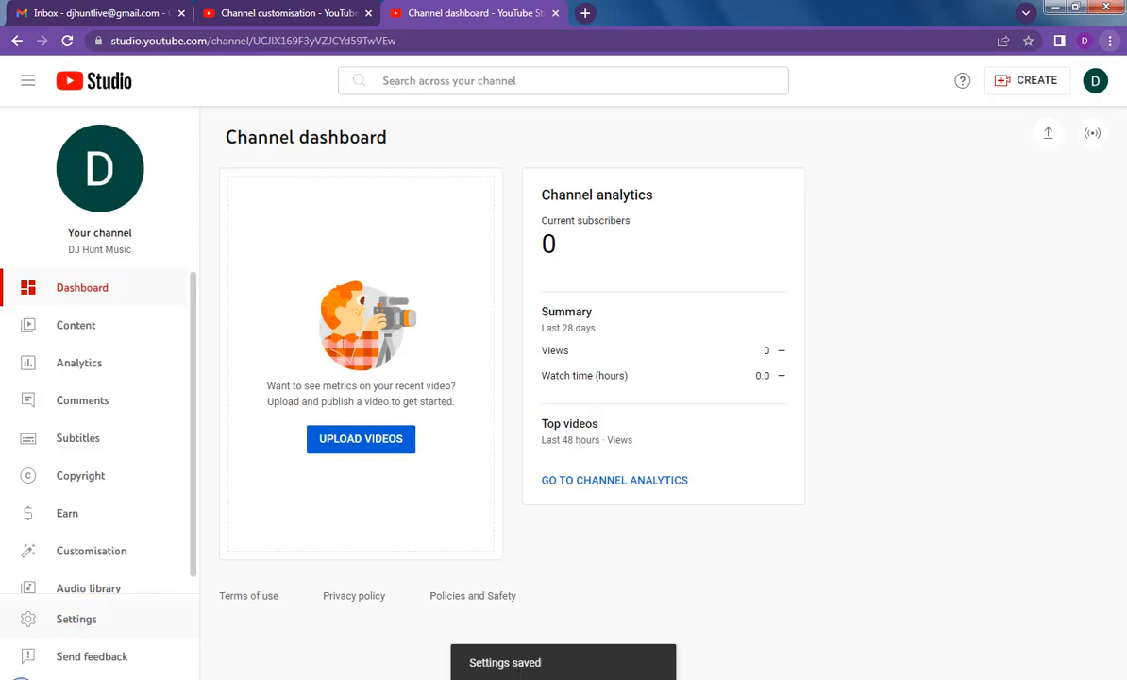
# Step: Reopen the channel settings, review the advanced settings through to the end, and close them
pyautogui.click(89, 620)
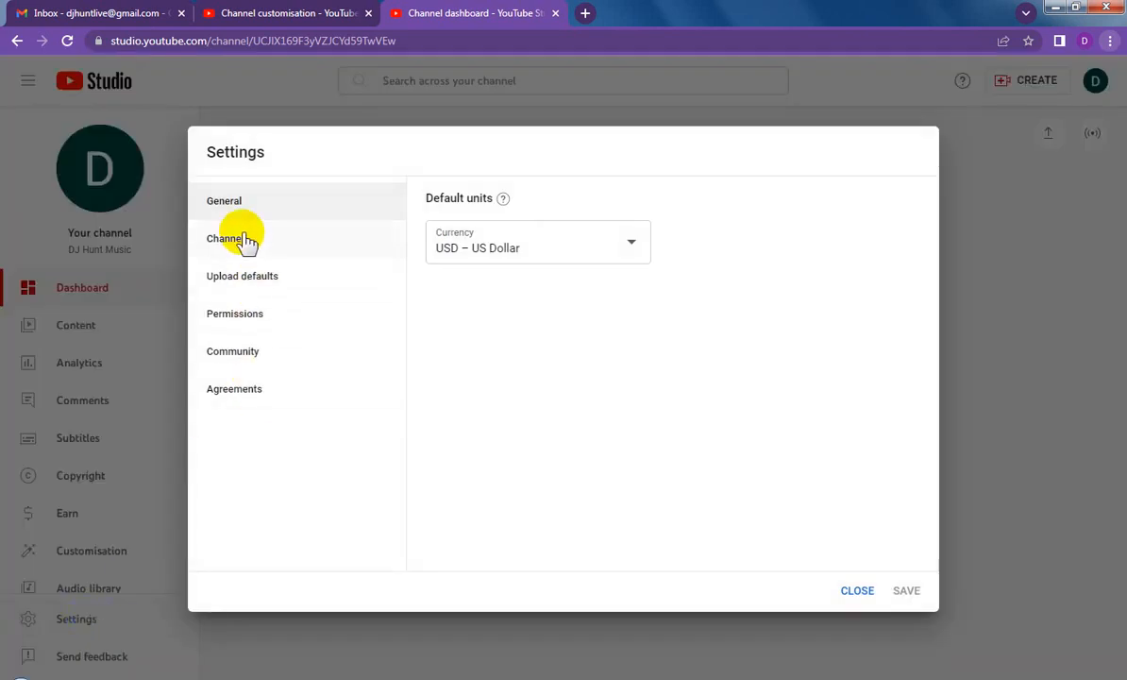
pyautogui.click(248, 241)
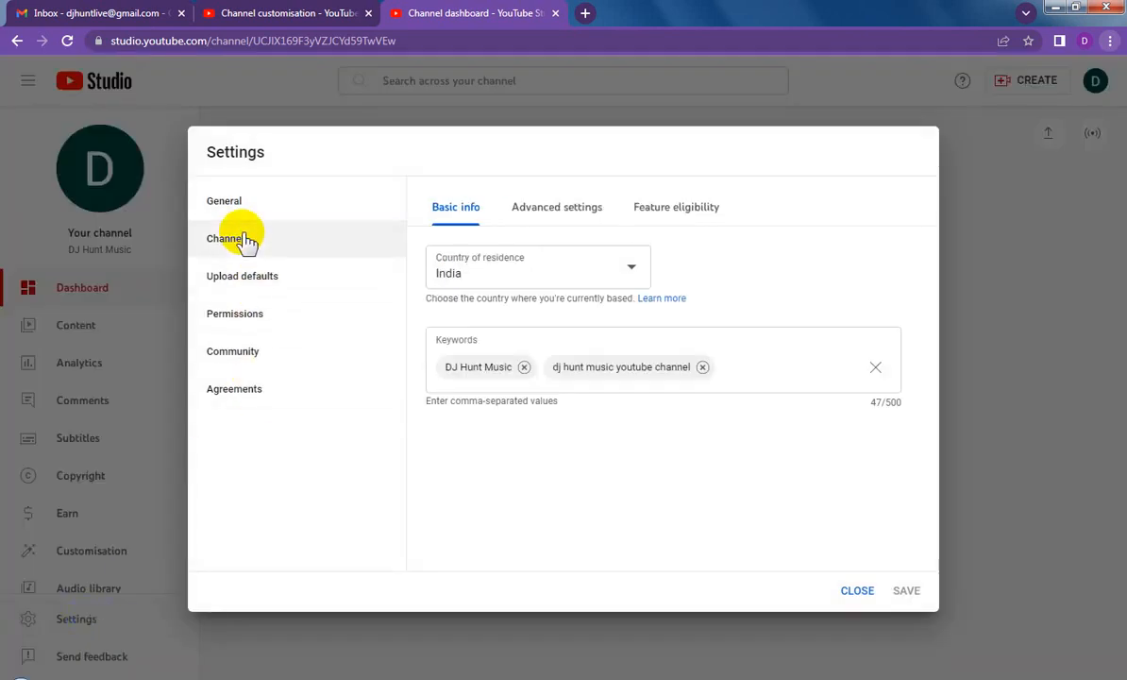
pyautogui.click(555, 213)
pyautogui.moveTo(930, 269); pyautogui.dragTo(935, 496)
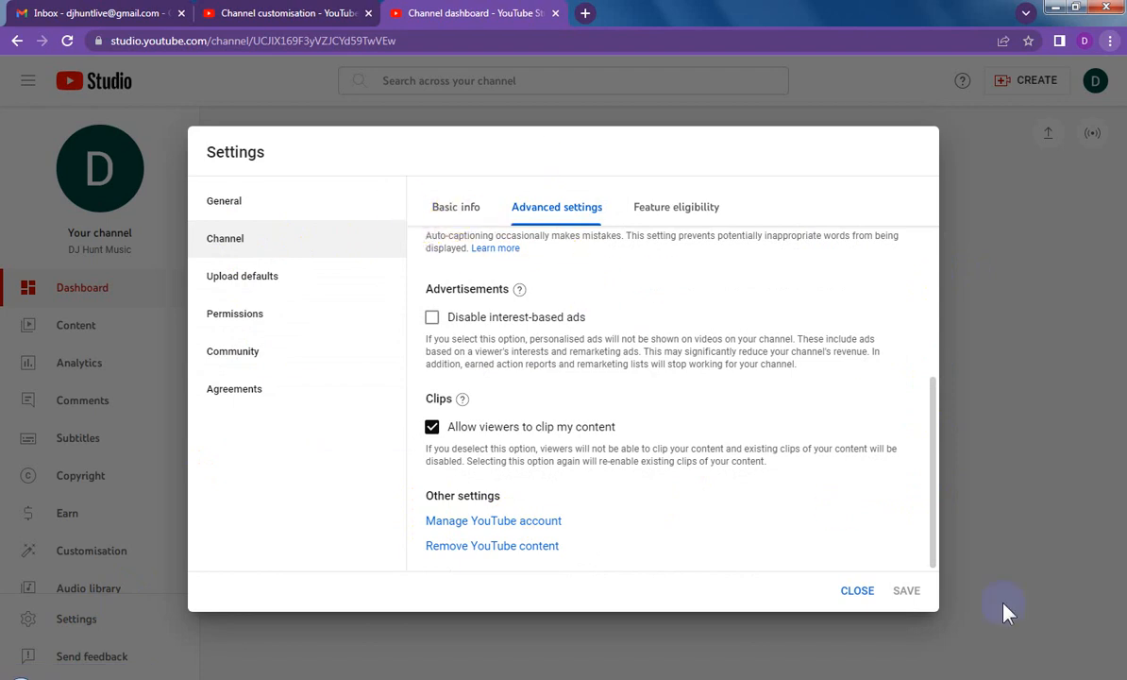
pyautogui.click(858, 591)
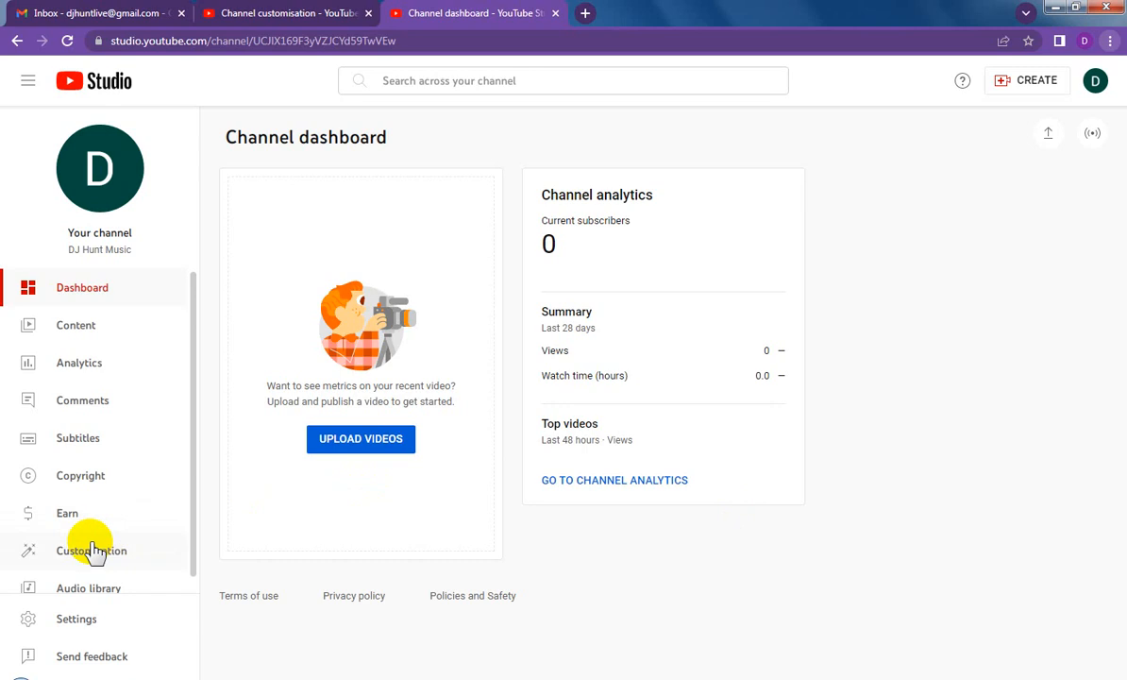
# Step: Upload "DJ Hunt Music - LOGO Final P" as the channel's profile picture in the branding customisation, keeping the full-image crop
pyautogui.click(92, 555)
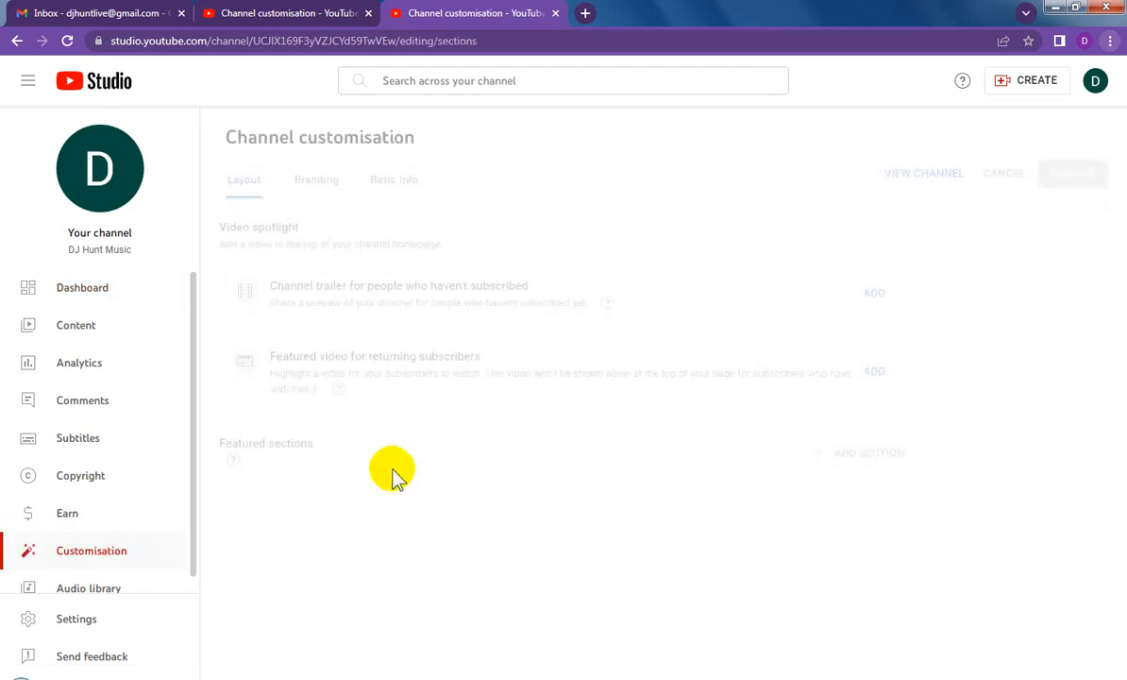
pyautogui.click(317, 183)
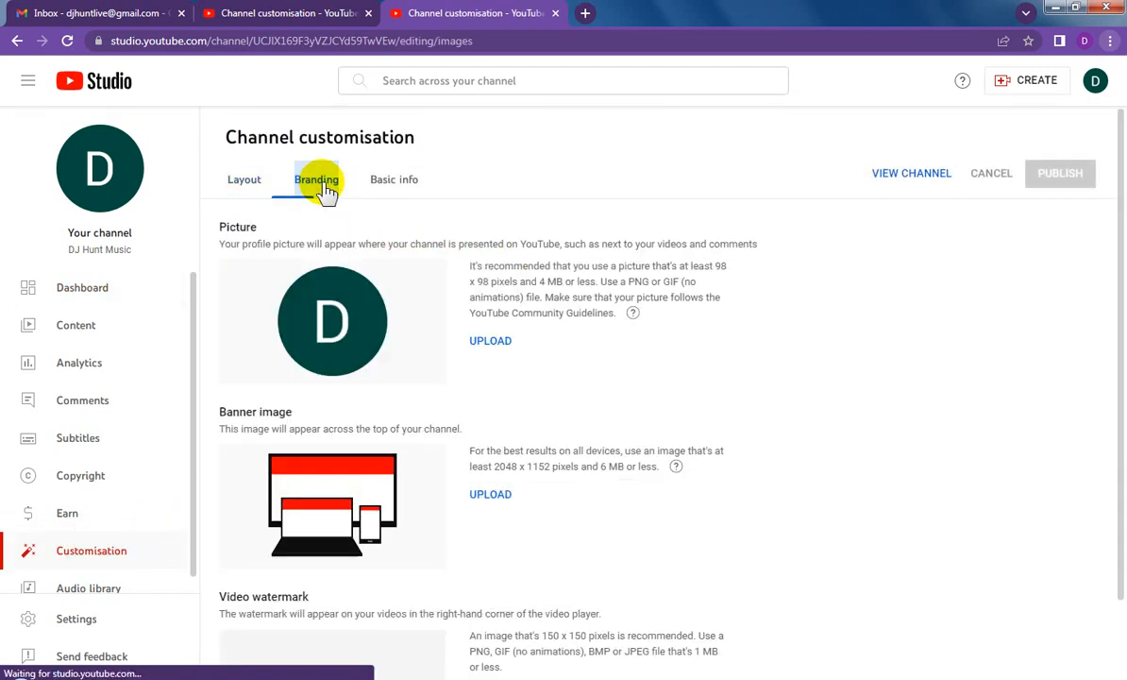
pyautogui.click(491, 343)
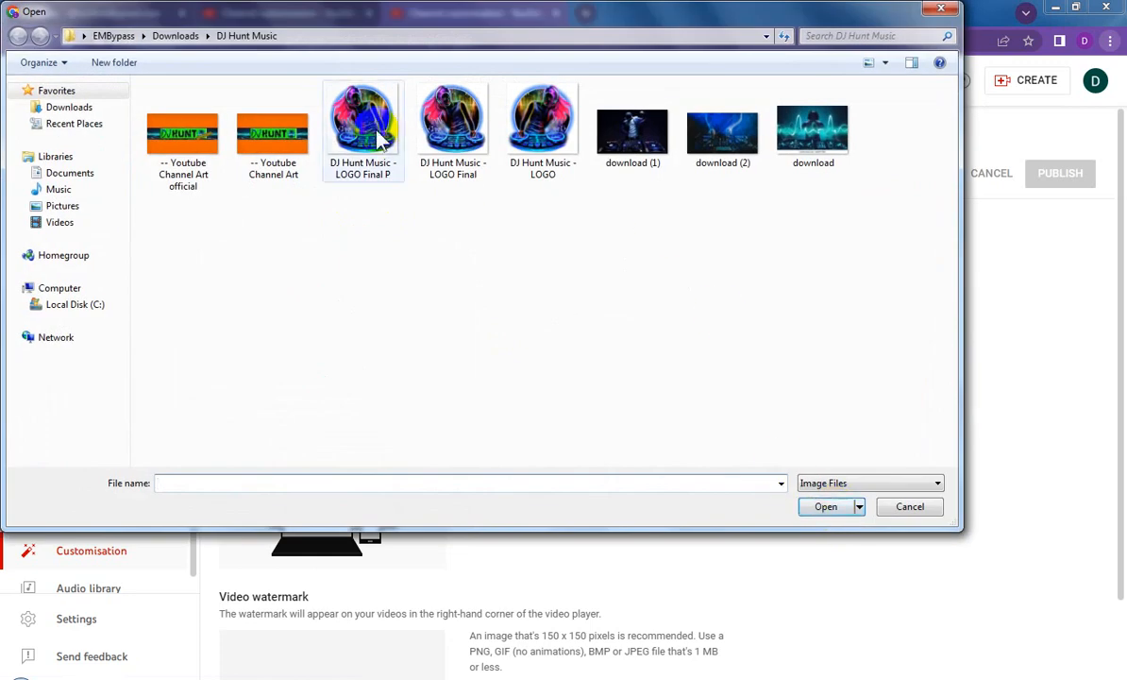
pyautogui.doubleClick(380, 136)
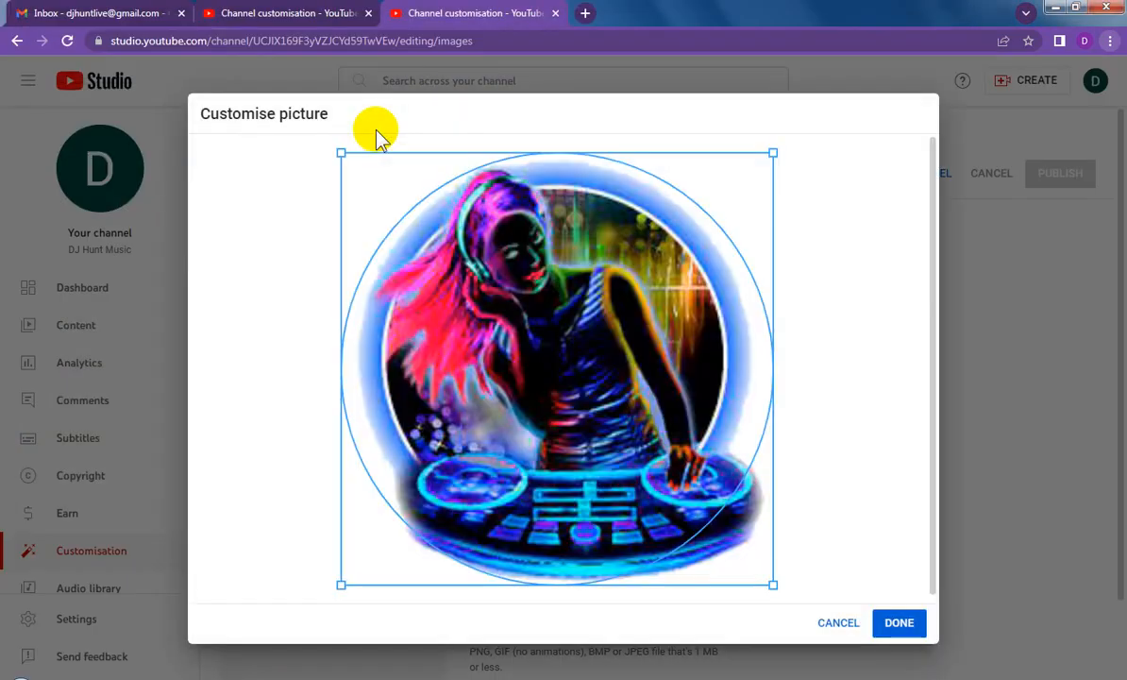
pyautogui.click(896, 625)
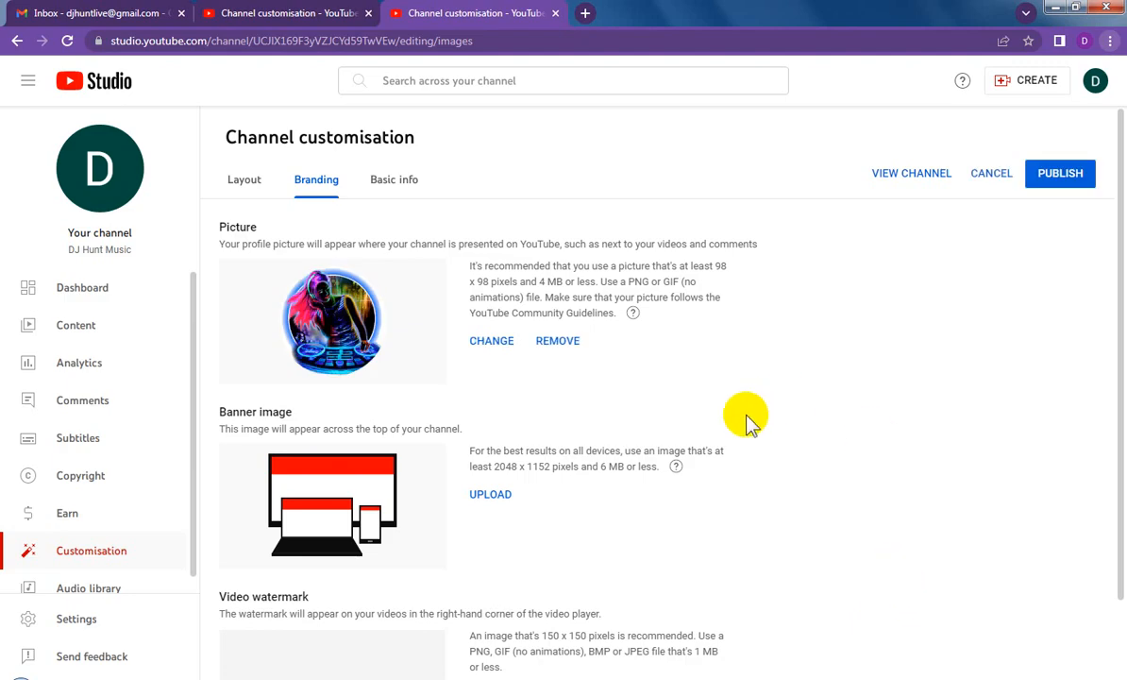
# Step: Upload "-- Youtube Channel Art" as the channel's banner image, keeping the default crop
pyautogui.click(493, 495)
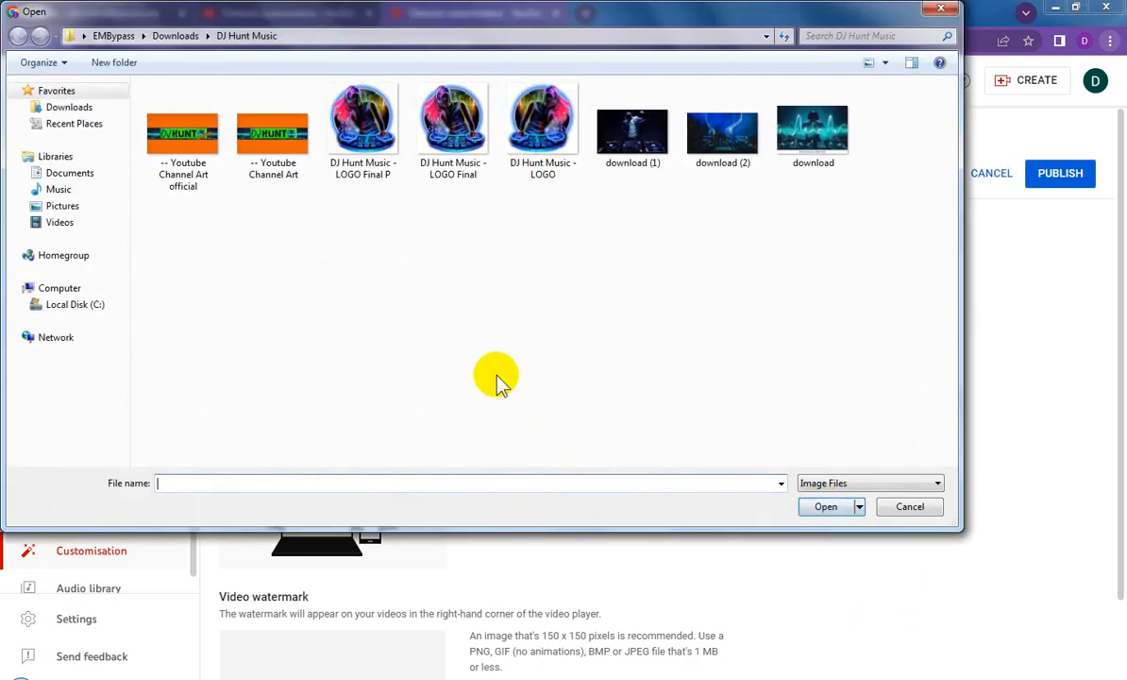
pyautogui.doubleClick(272, 137)
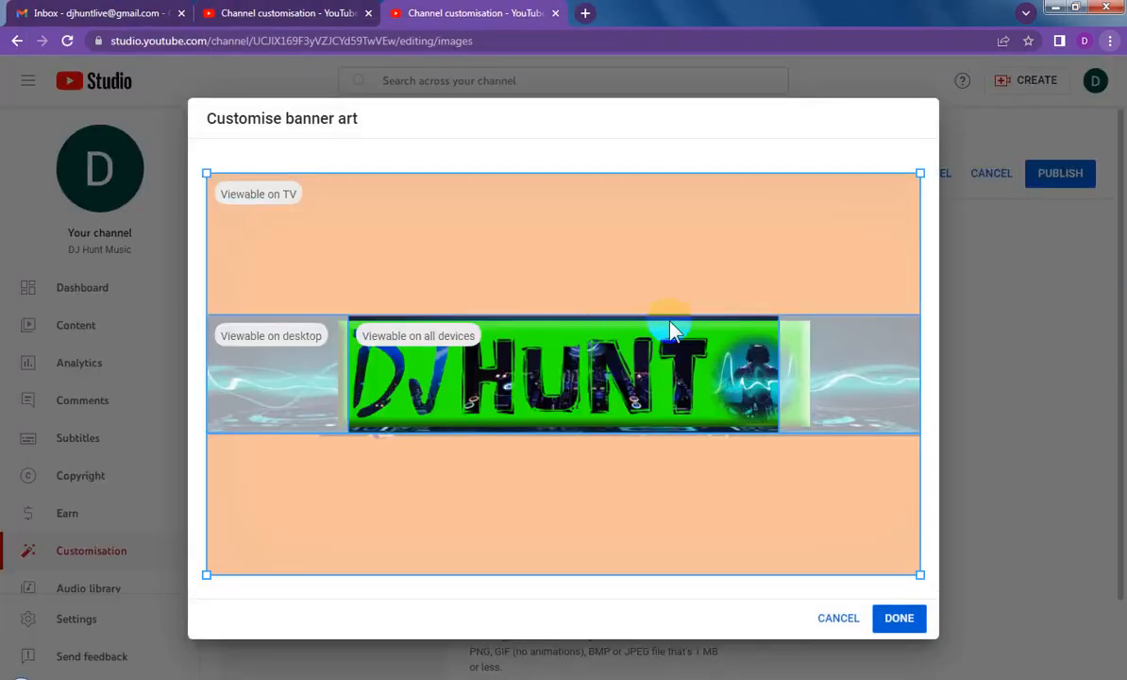
pyautogui.click(899, 619)
pyautogui.click(909, 611)
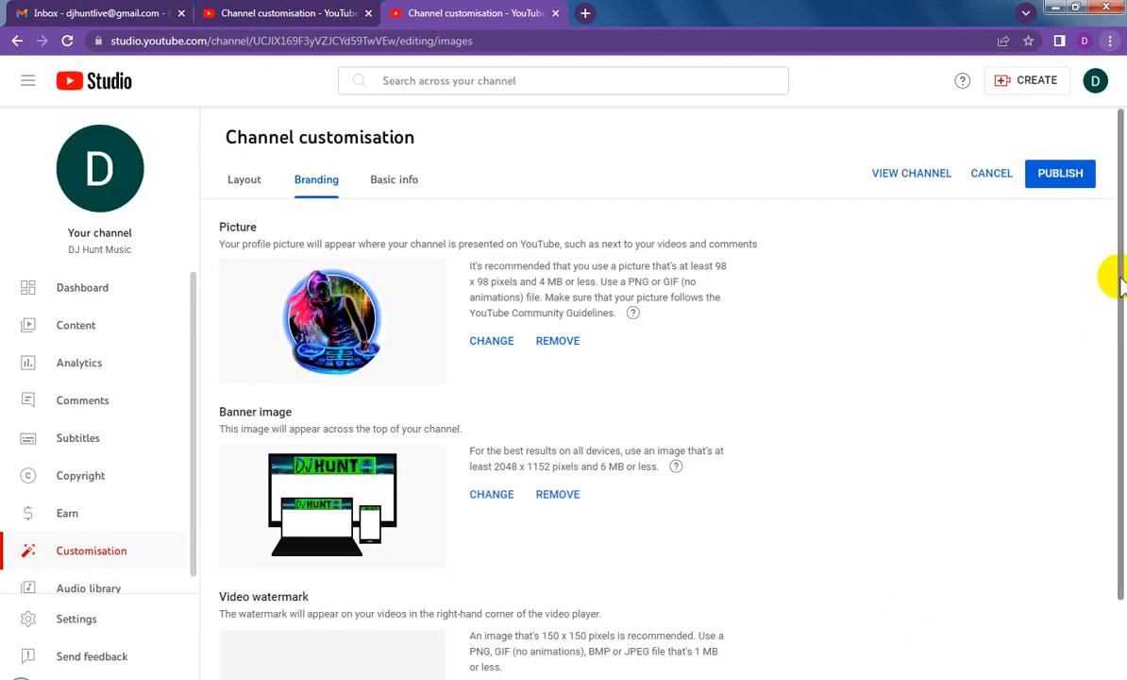
# Step: Upload "DJ Hunt Music - LOGO Final P" as the video watermark and set its display time to Entire video
pyautogui.scroll(-1, 1119, 283)
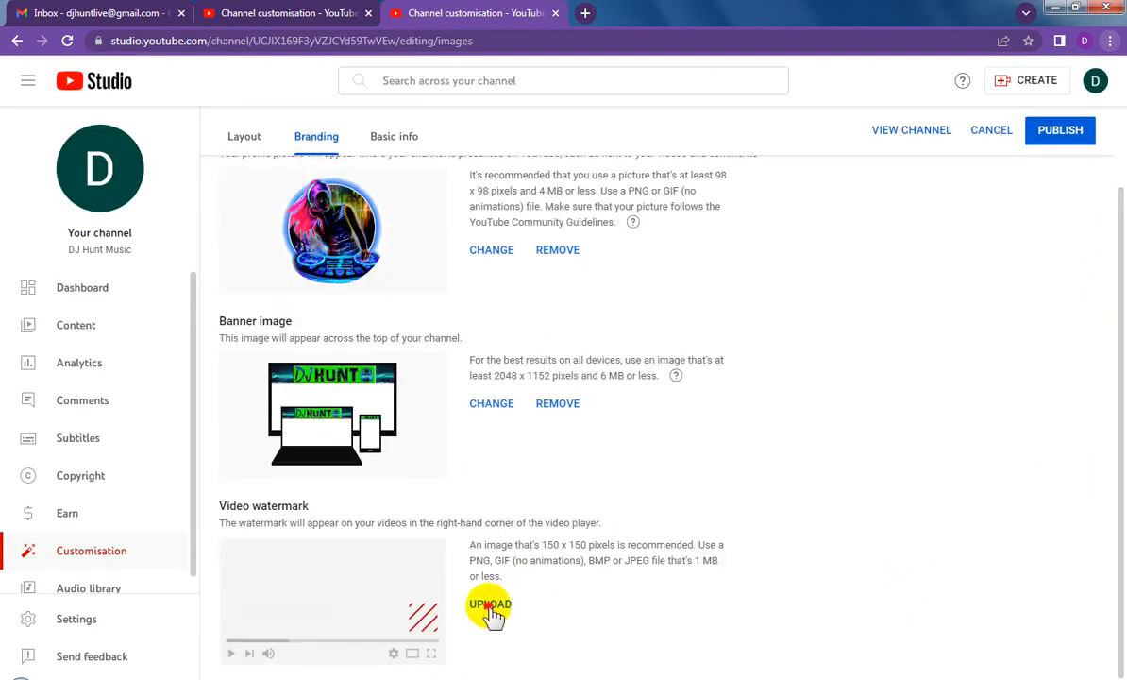
pyautogui.click(490, 605)
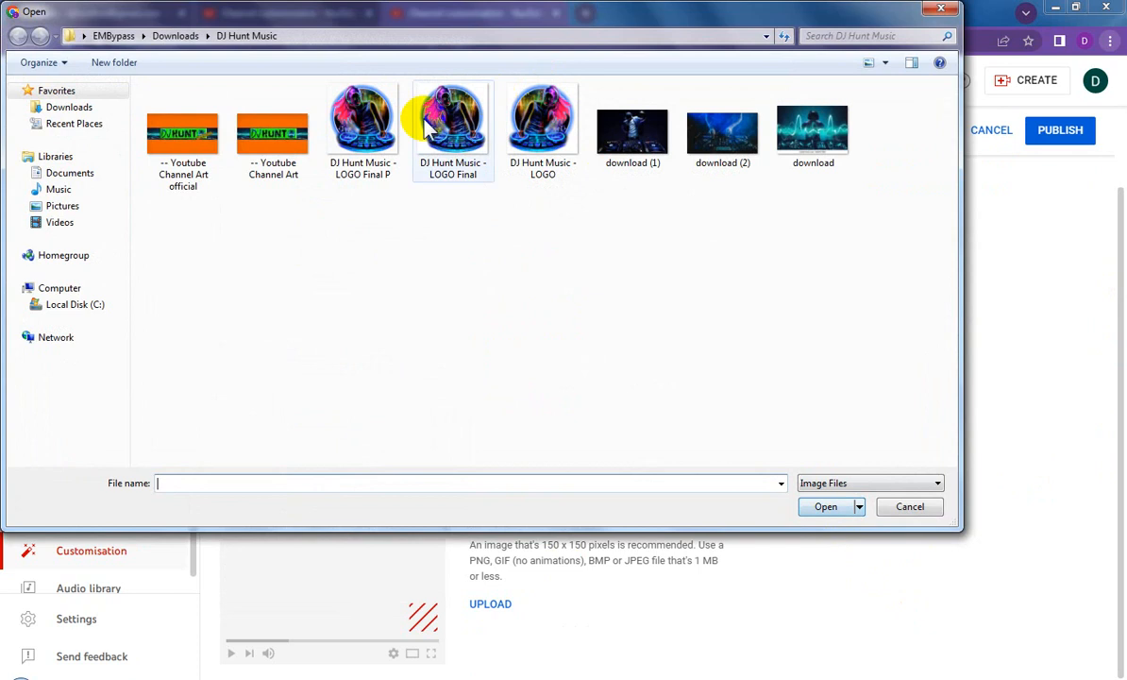
pyautogui.doubleClick(362, 120)
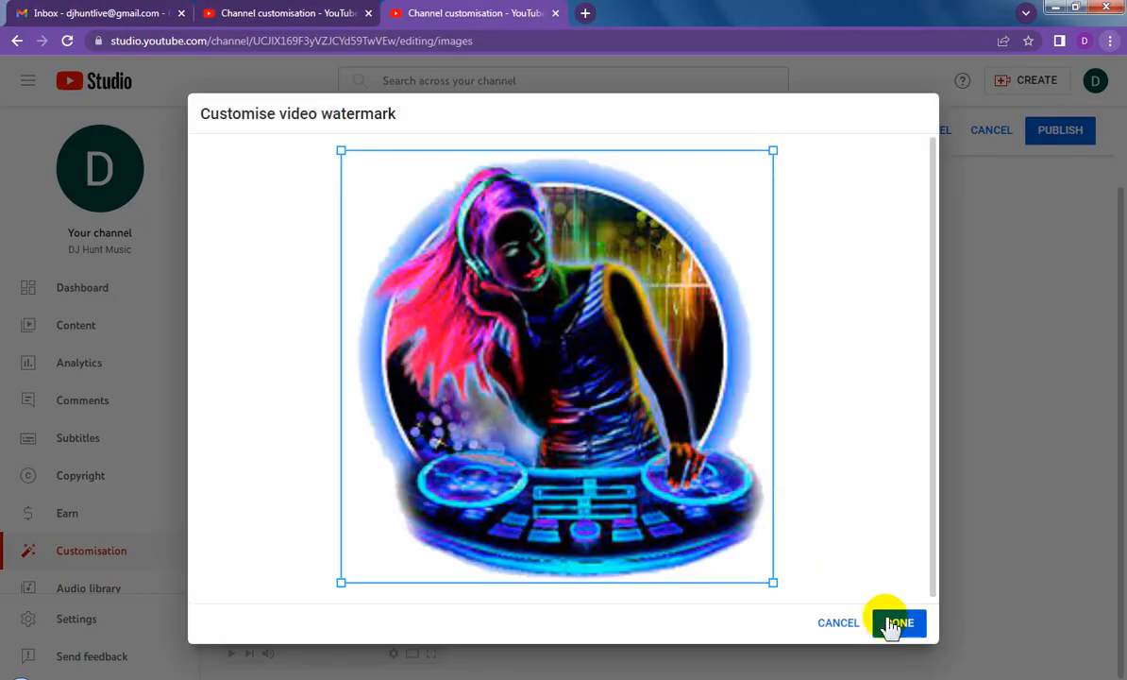
pyautogui.click(894, 624)
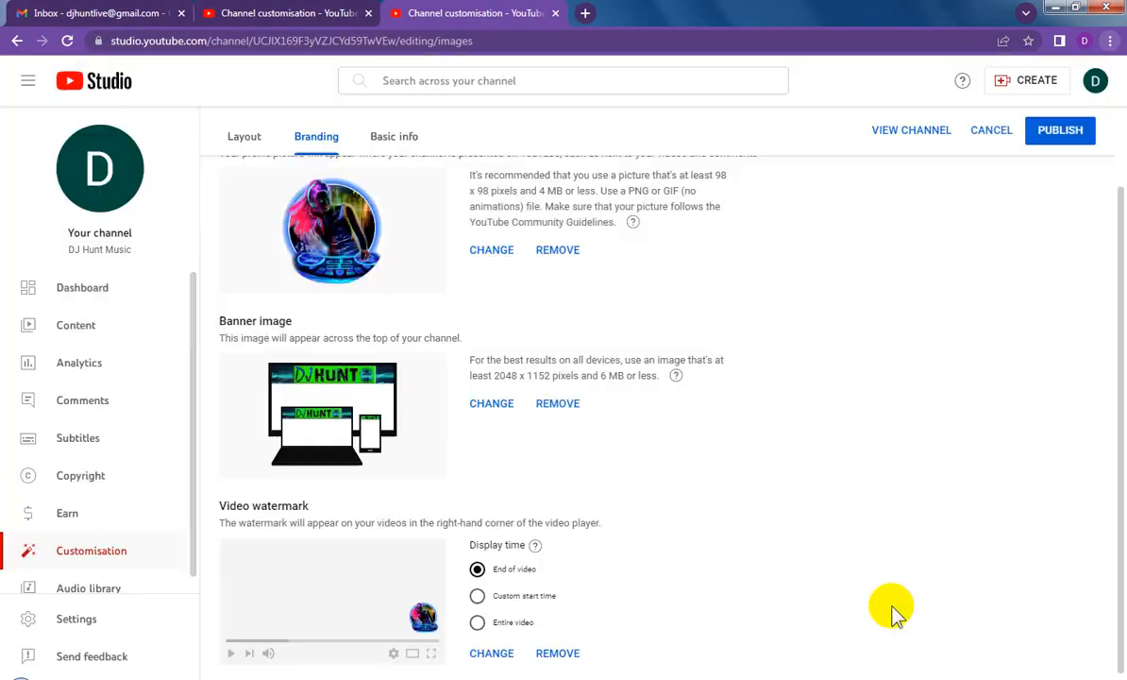
pyautogui.click(478, 622)
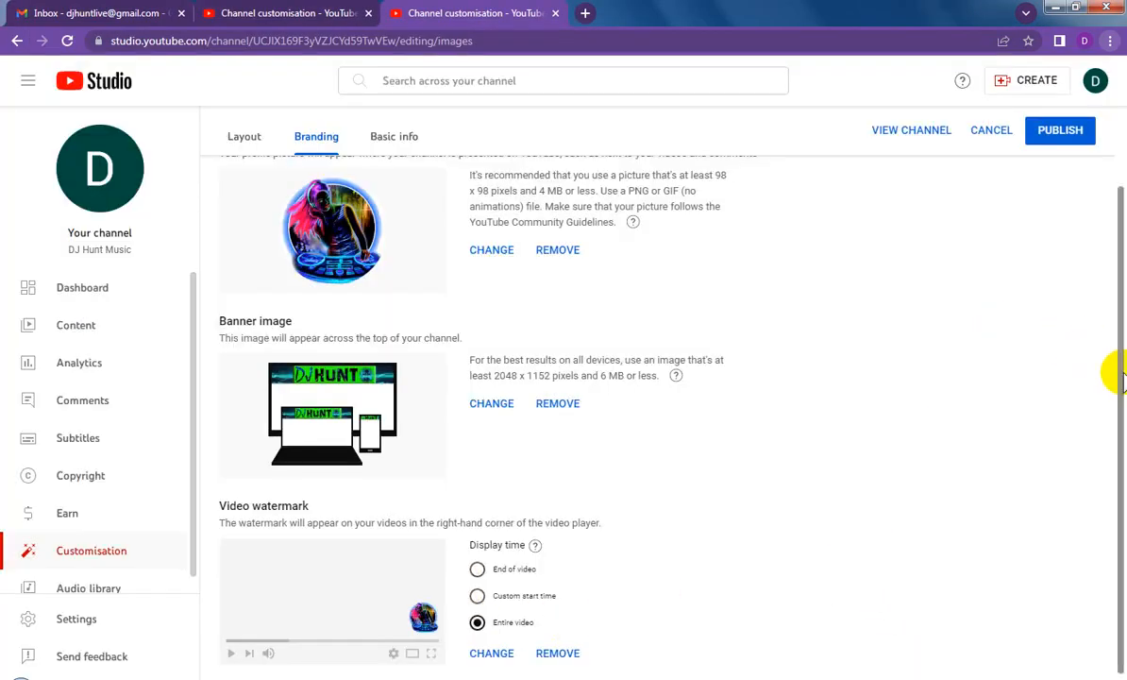
pyautogui.scroll(2, 1104, 424)
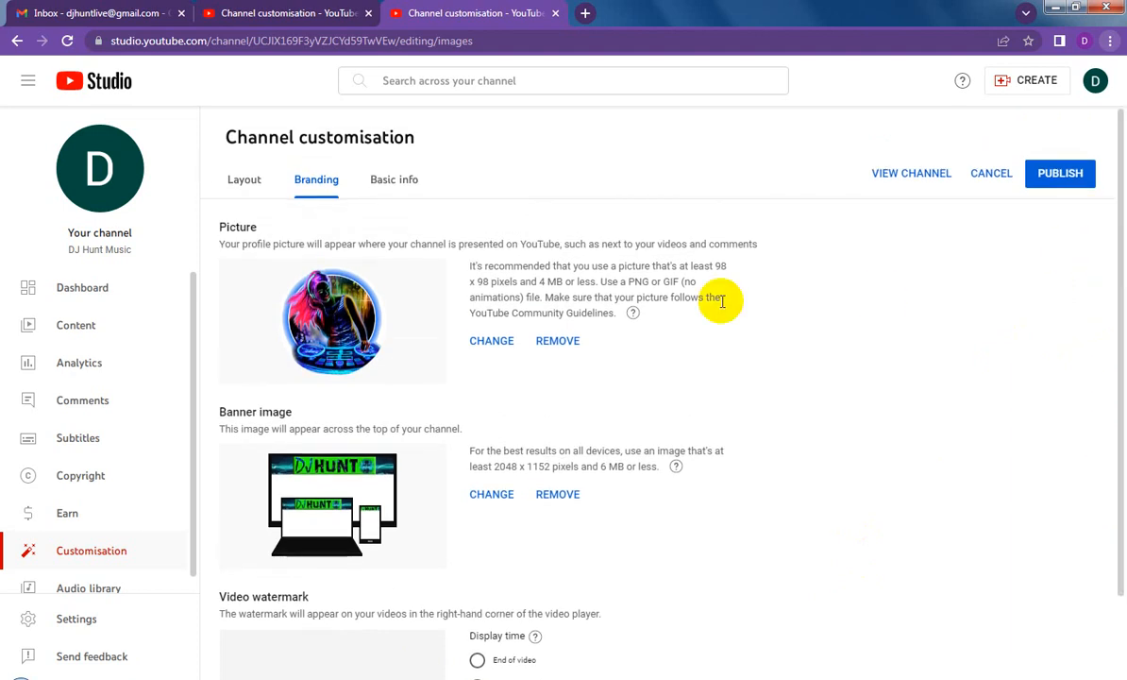
pyautogui.click(401, 184)
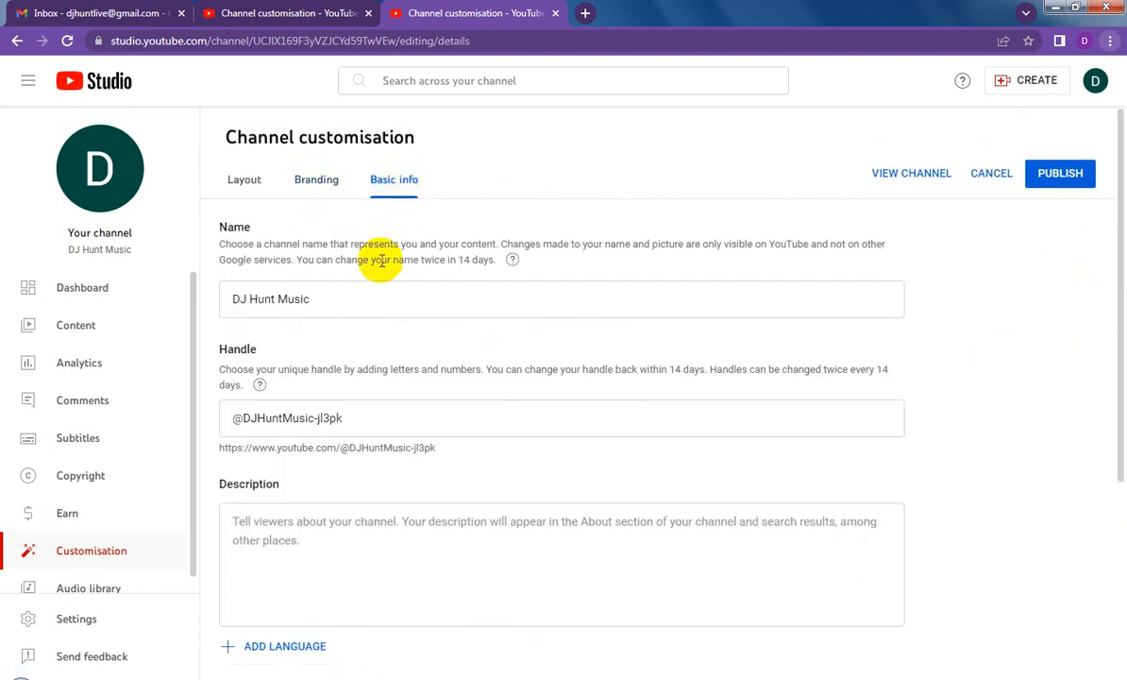
pyautogui.click(284, 417)
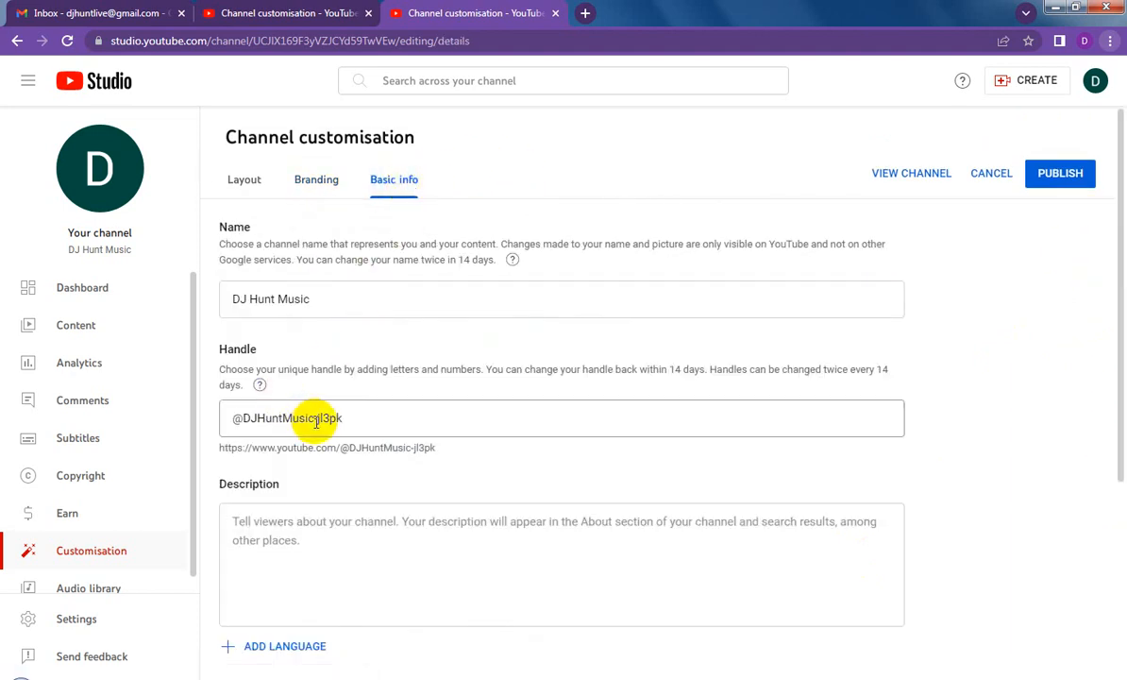
pyautogui.moveTo(316, 417); pyautogui.dragTo(546, 417)
pyautogui.press('BackSpace')
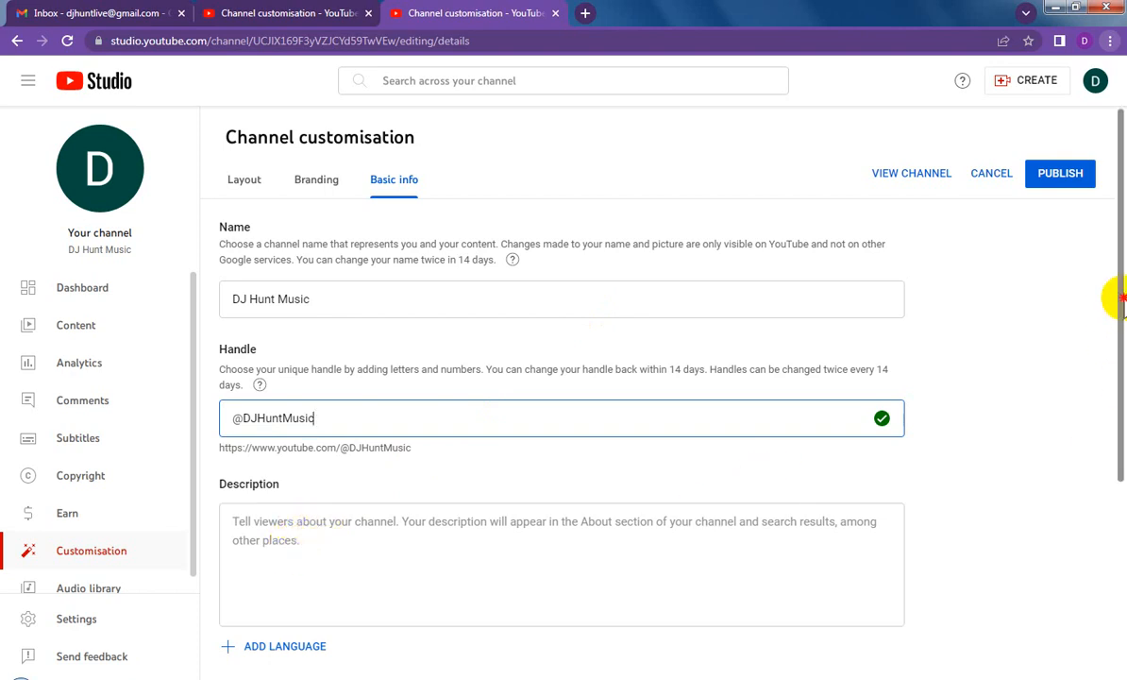
# Step: Paste the contact e-mail into the channel description, prefixed with "Info. Email:" and with an empty line above it
pyautogui.moveTo(1117, 297); pyautogui.dragTo(1117, 533)
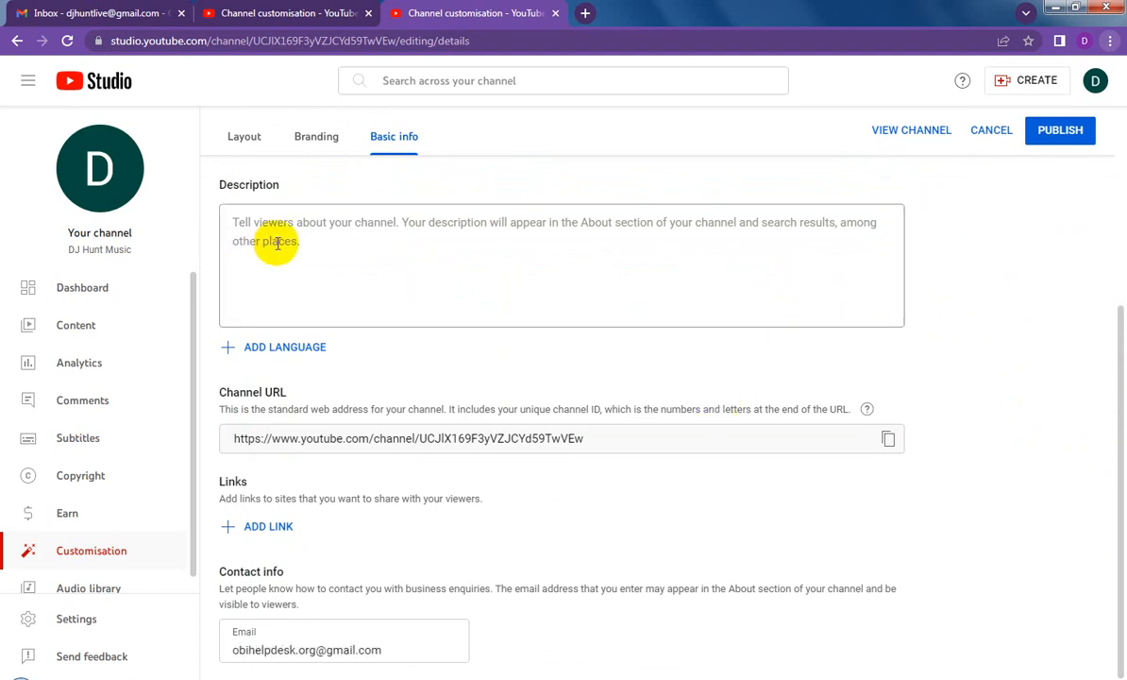
pyautogui.click(302, 224)
pyautogui.hotkey('ctrl', 'v')
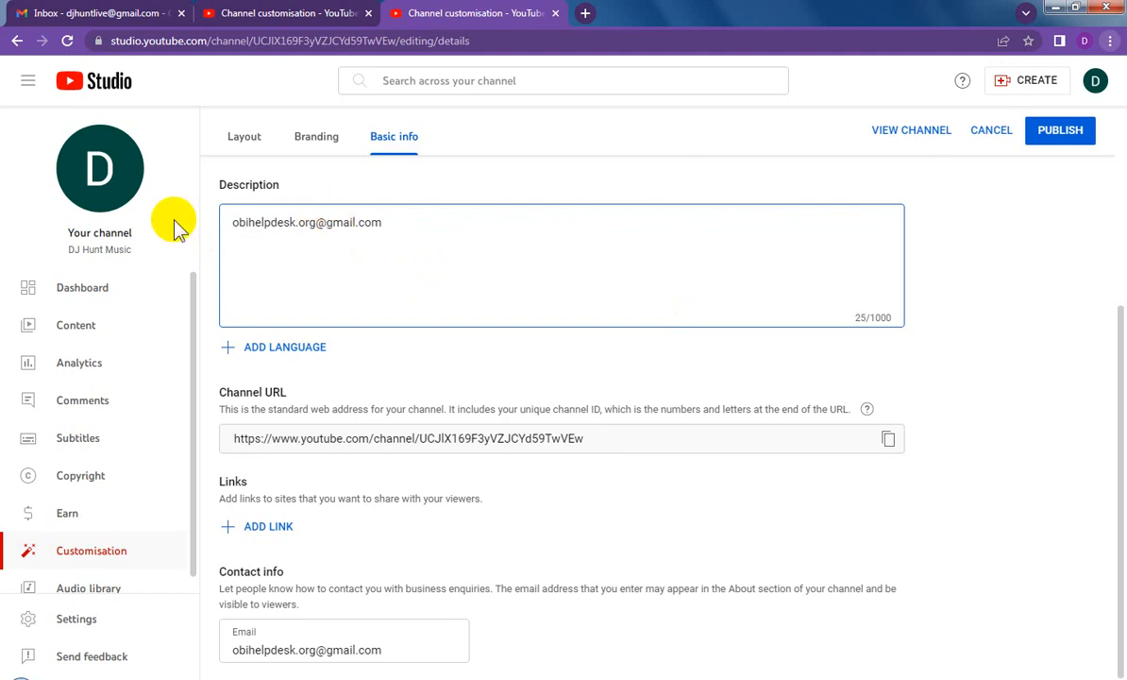
pyautogui.tripleClick(100, 250)
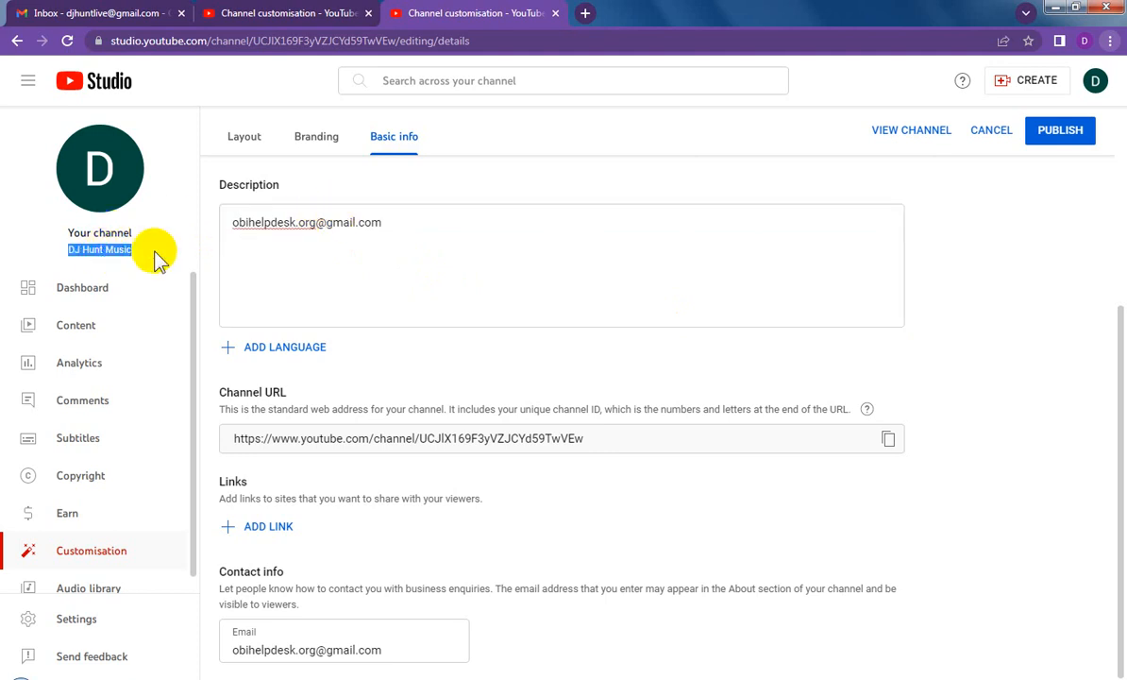
pyautogui.click(236, 223)
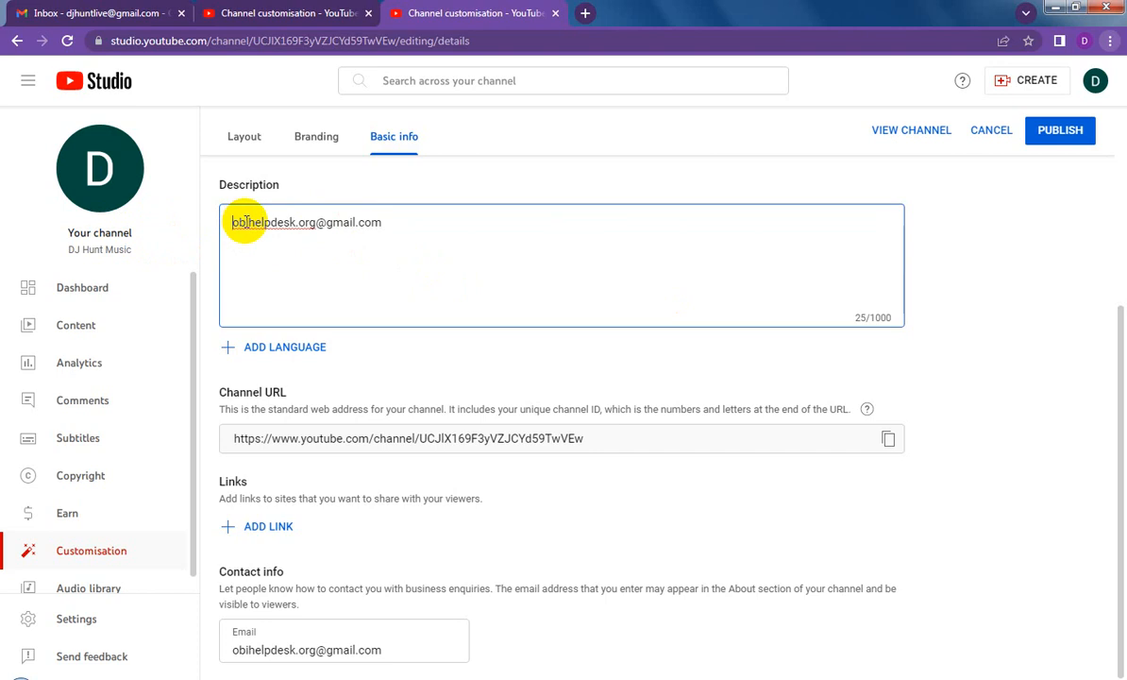
pyautogui.press('Return')
pyautogui.write('Email:')
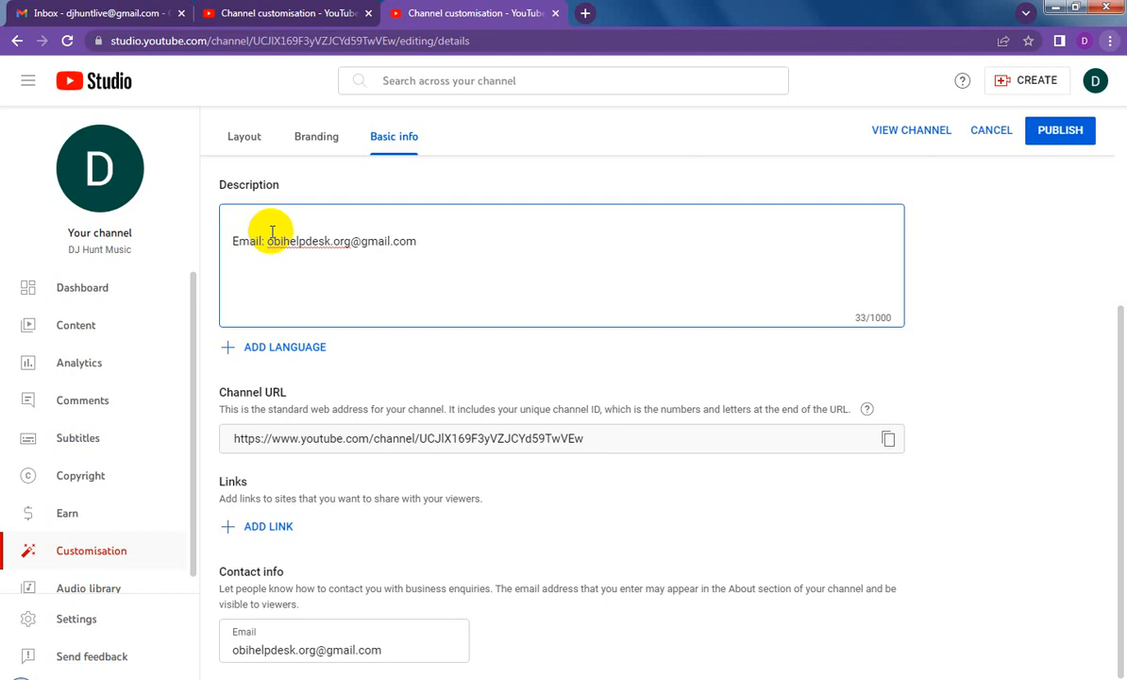
pyautogui.write('Info.')
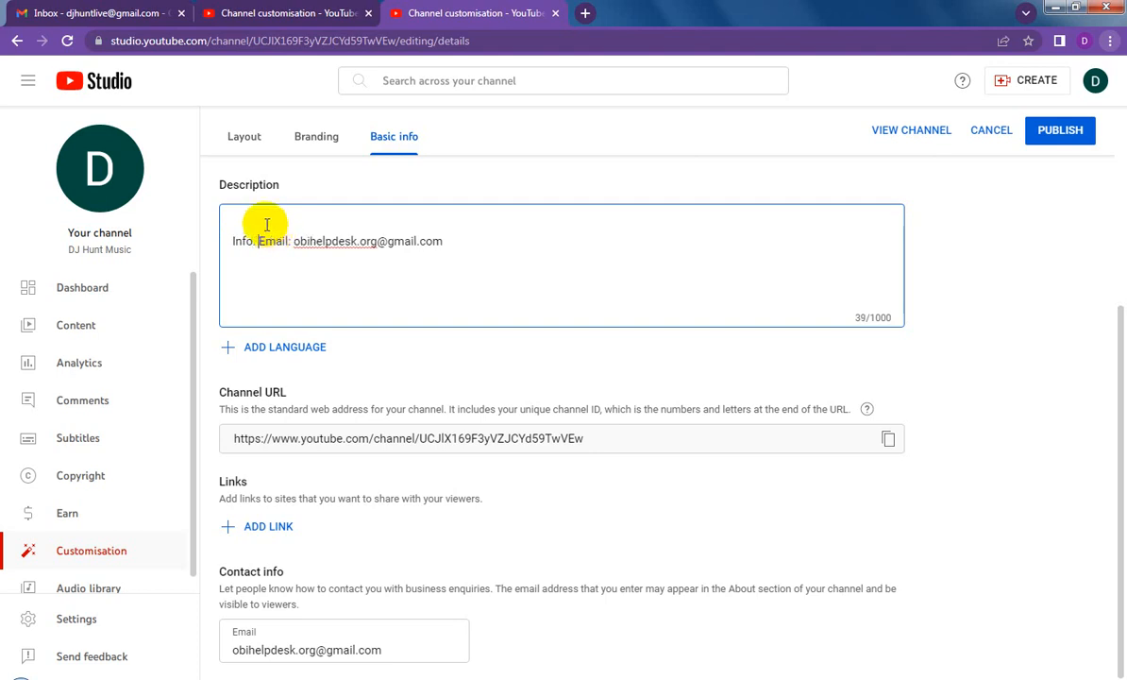
# Step: Fill the description's first line with the channel name "DJ Hunt Music", above the e-mail line
pyautogui.click(263, 220)
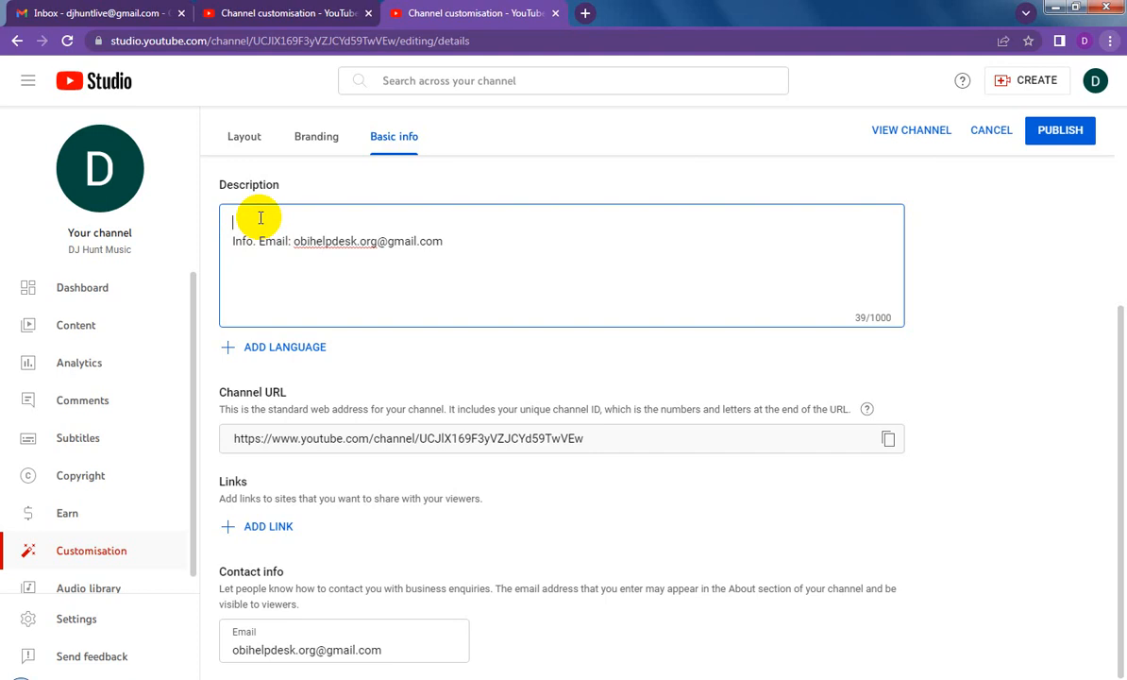
pyautogui.hotkey('ctrl', 'v')
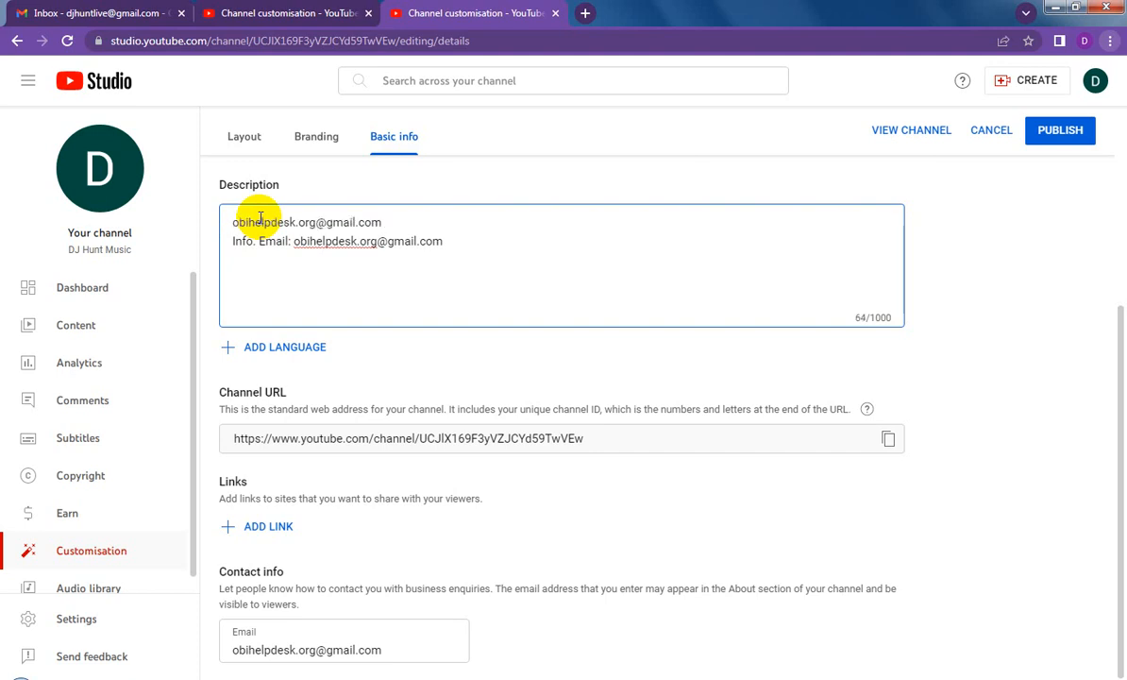
pyautogui.tripleClick(123, 249)
pyautogui.hotkey('ctrl', 'c')
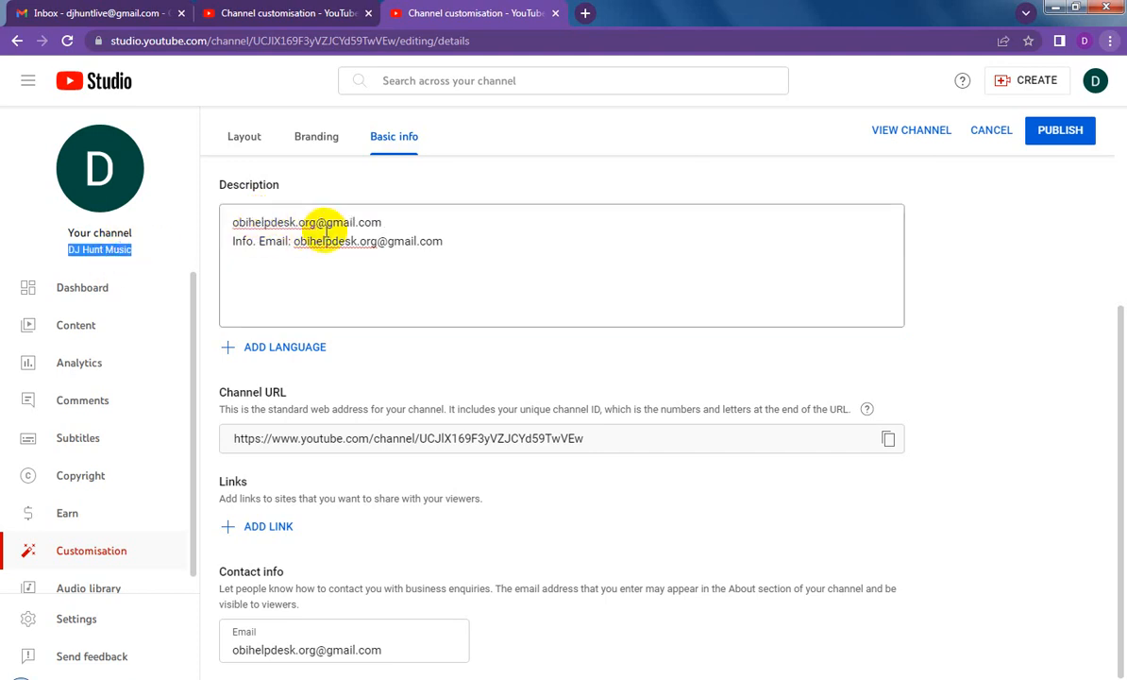
pyautogui.moveTo(387, 222); pyautogui.dragTo(193, 228)
pyautogui.hotkey('ctrl', 'v')
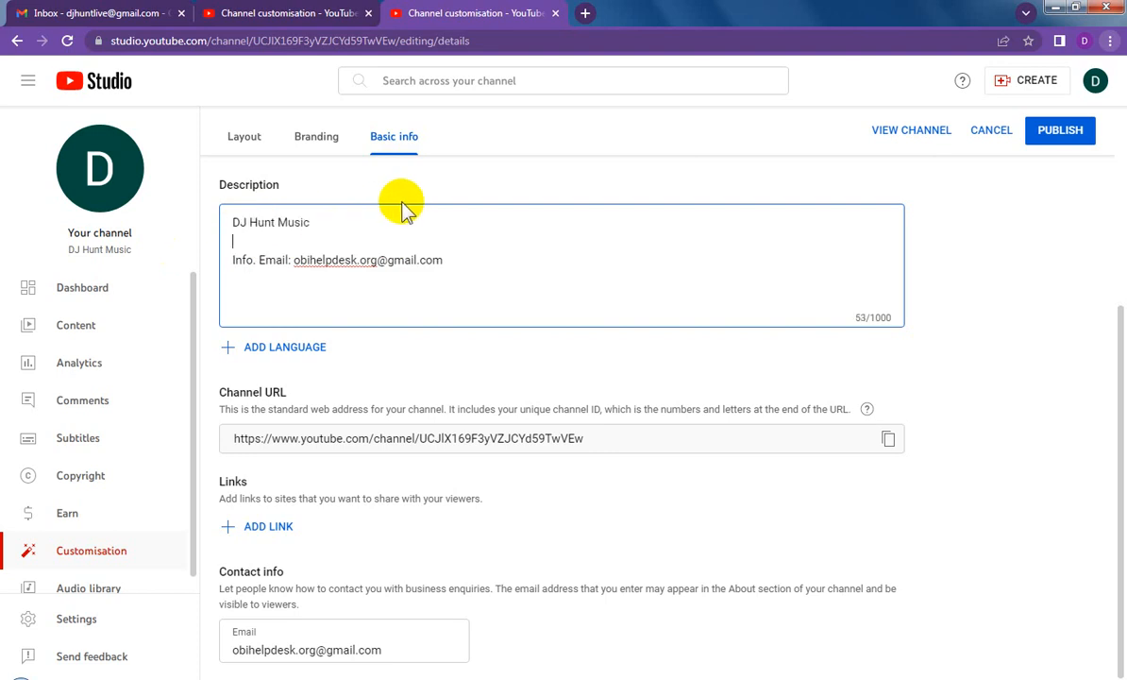
# Step: Add two separator rows of 23 asterisks each between the channel name and the e-mail line in the description
pyautogui.write('*******************')
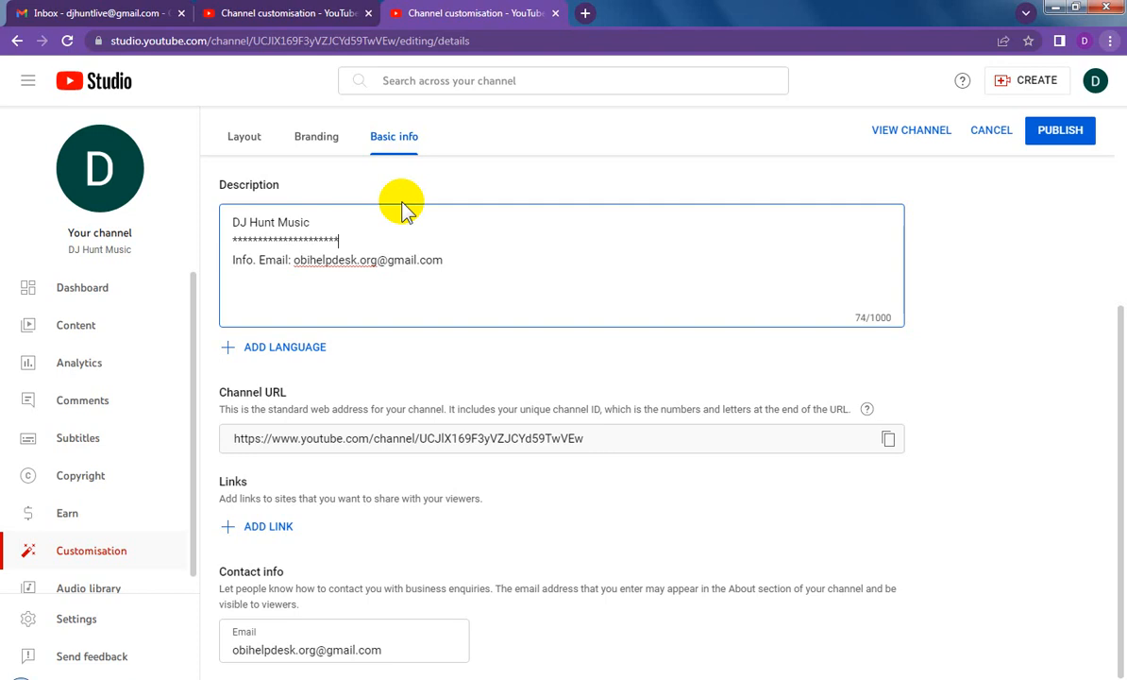
pyautogui.write('****')
pyautogui.hotkey('shift', 'Home')
pyautogui.hotkey('ctrl', 'c')
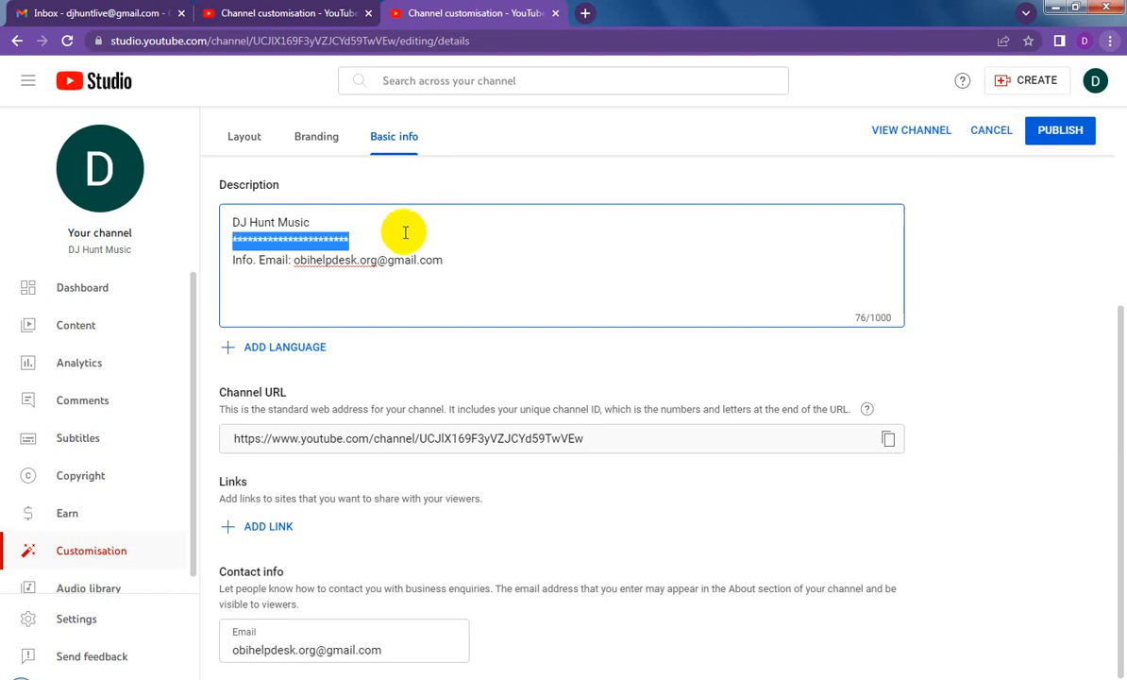
pyautogui.click(369, 241)
pyautogui.press('Return')
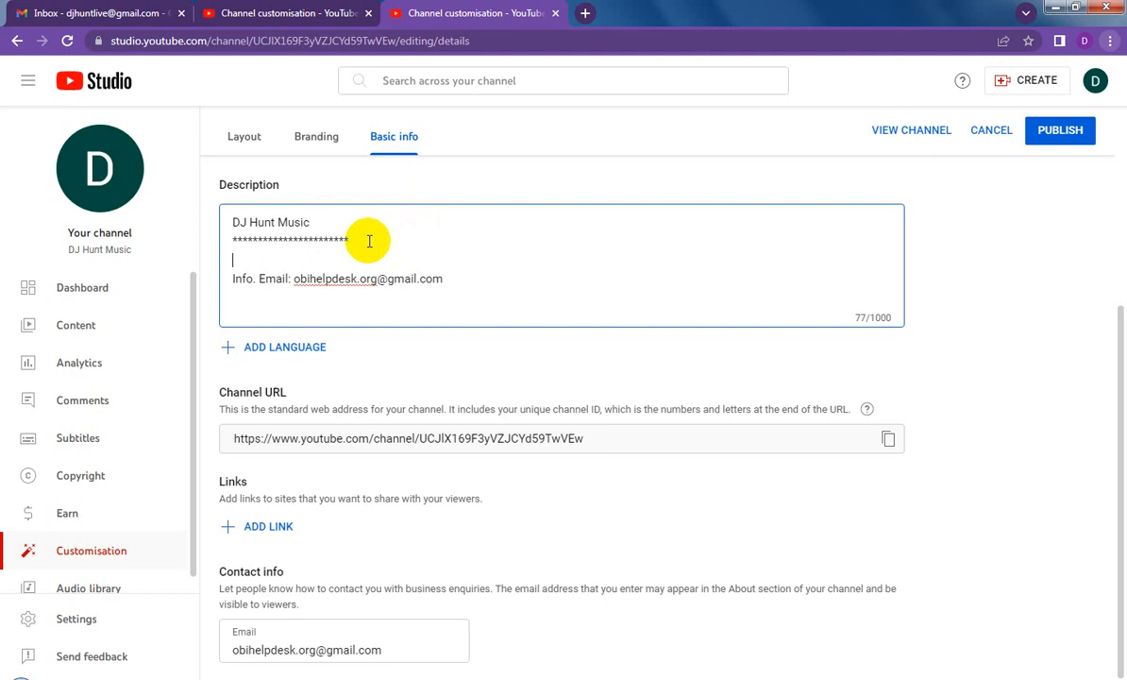
pyautogui.hotkey('ctrl', 'v')
pyautogui.click(363, 241)
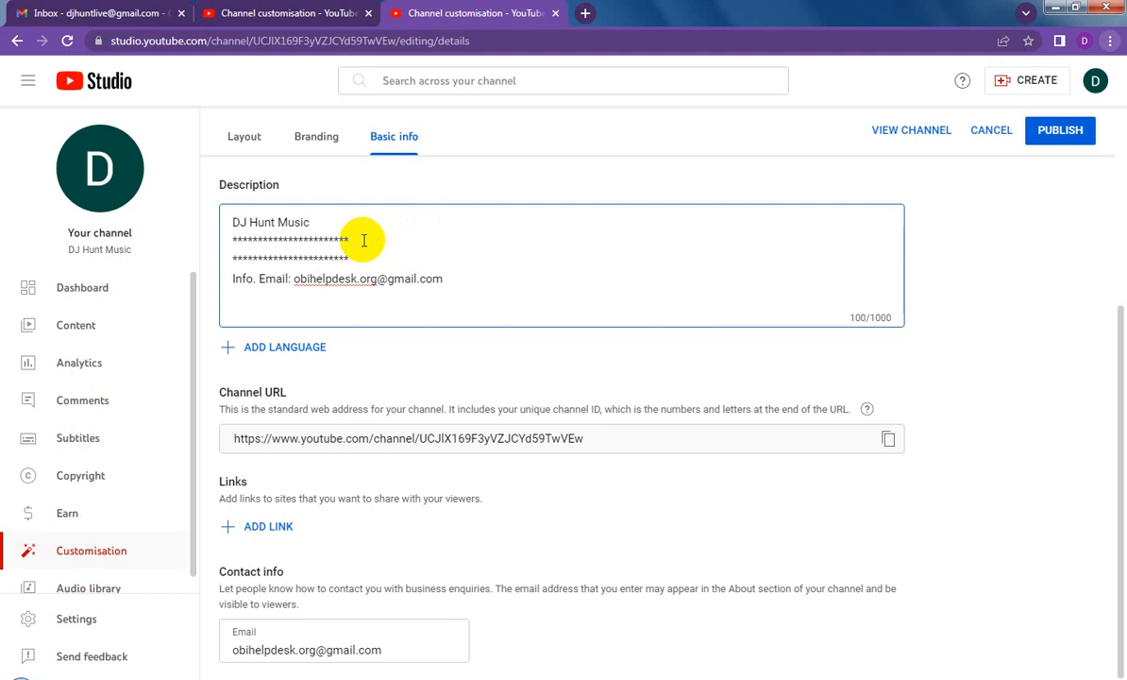
# Step: Insert "CREDIT TO YOUTUBE CHANNEL VIDEOS/MUSIC" between the two asterisk rows of the description and publish the channel changes
pyautogui.press('Return')
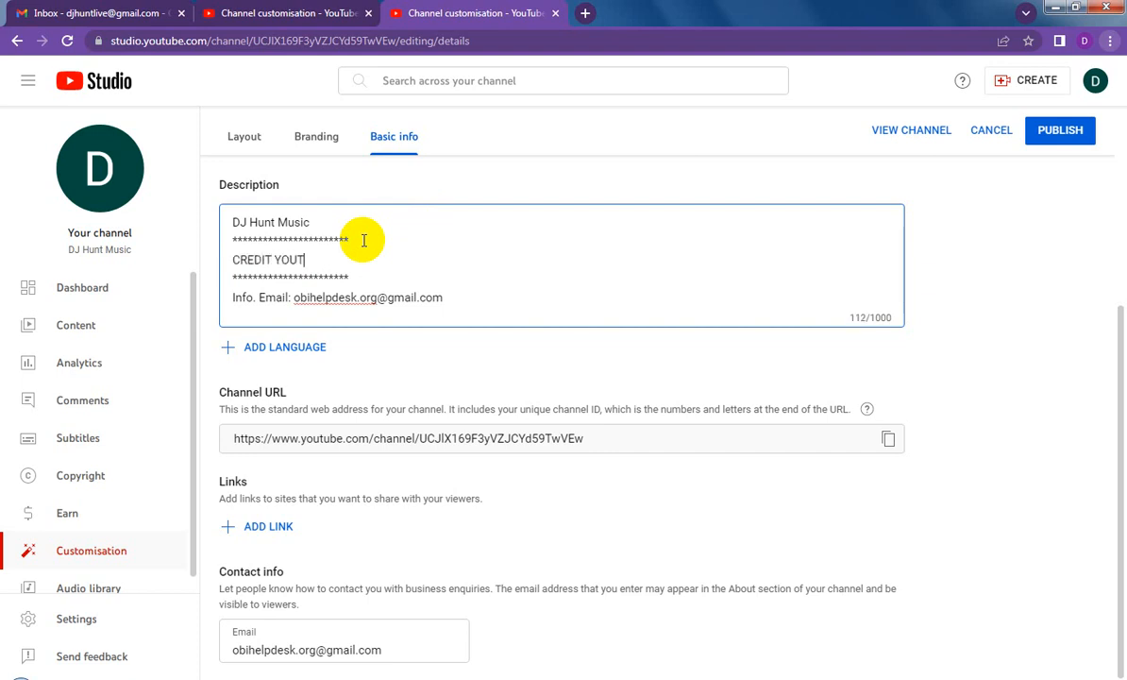
pyautogui.write('CHANNEL')
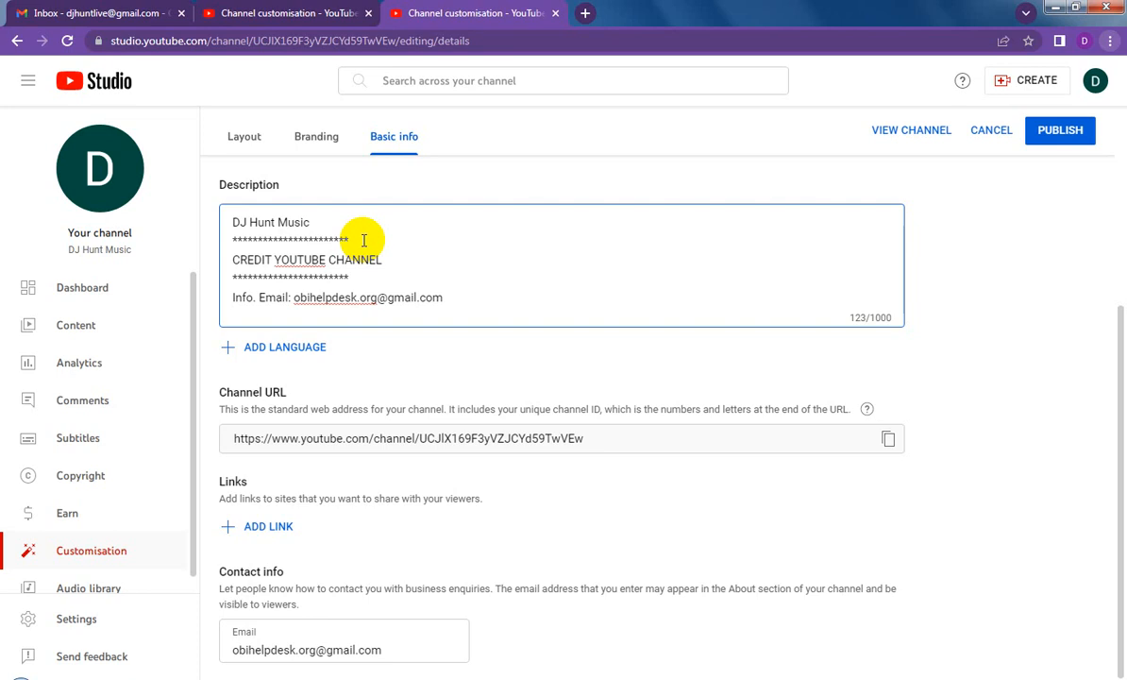
pyautogui.write('VIDEOS/MUSIC')
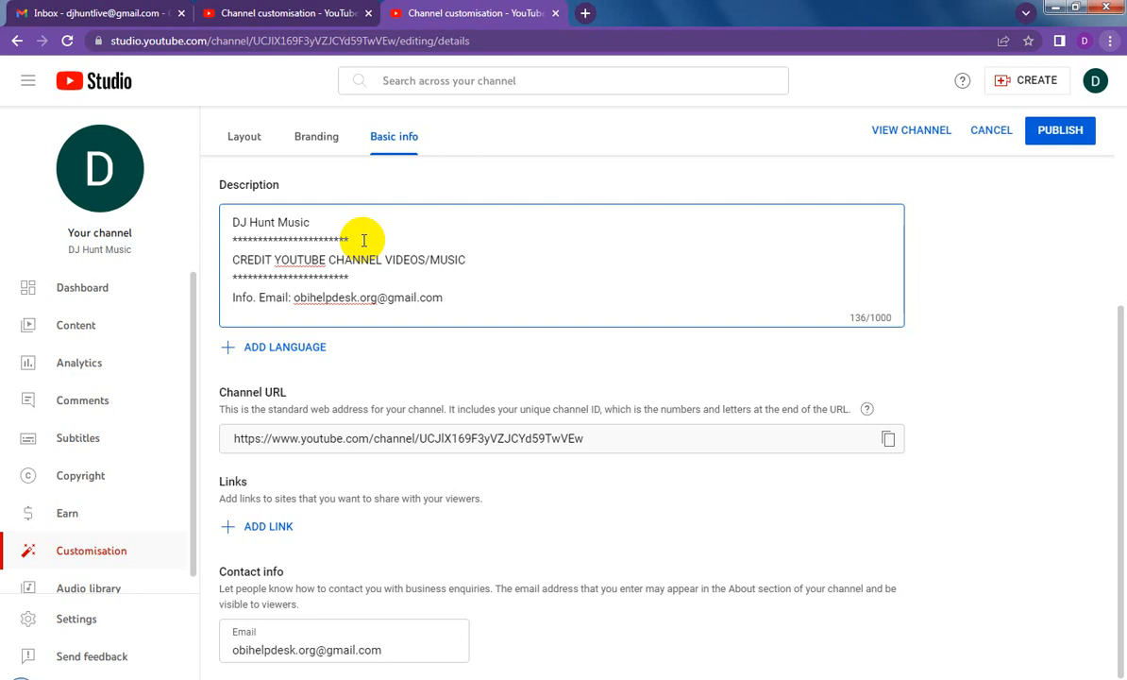
pyautogui.click(273, 258)
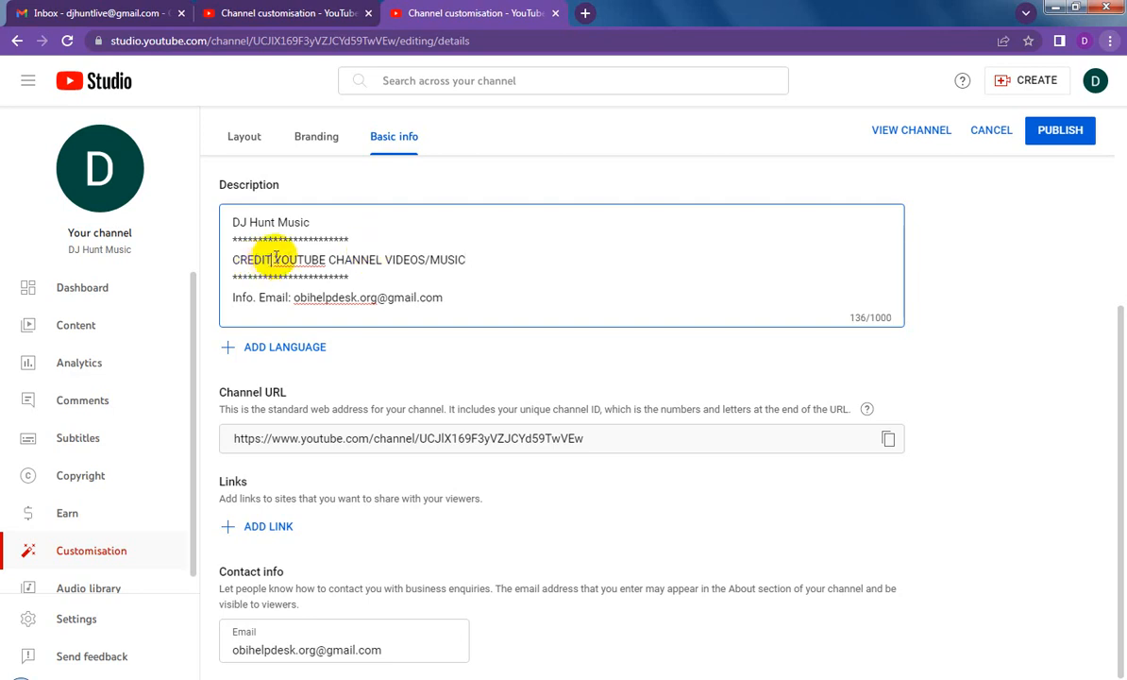
pyautogui.write('TO')
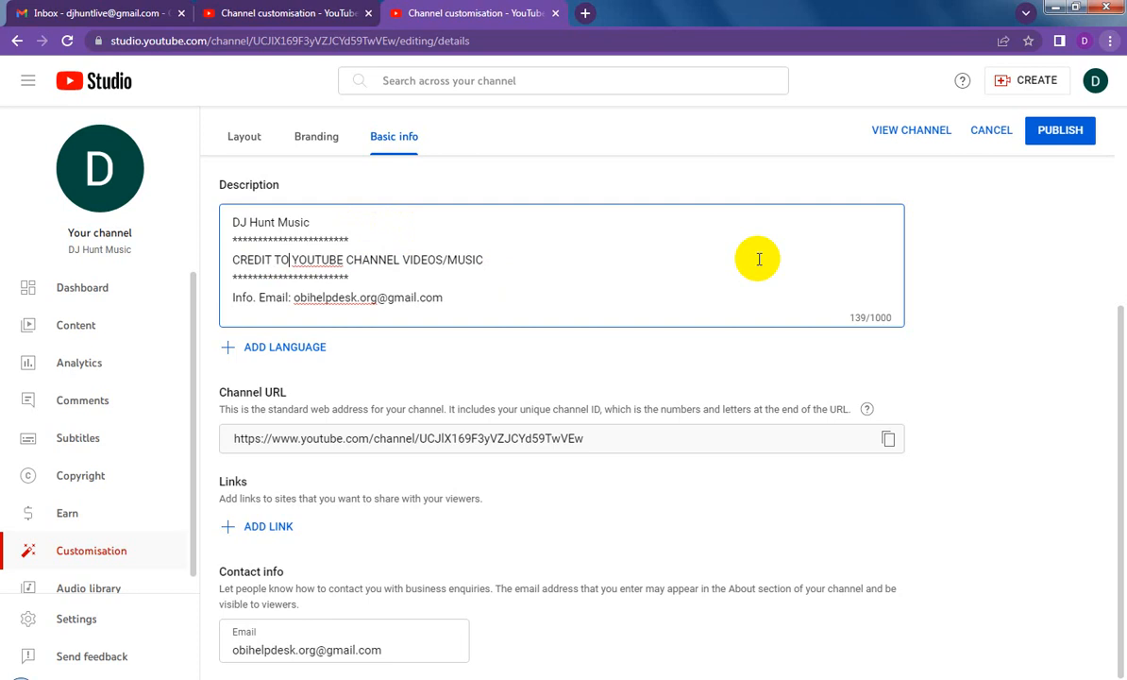
pyautogui.click(1059, 134)
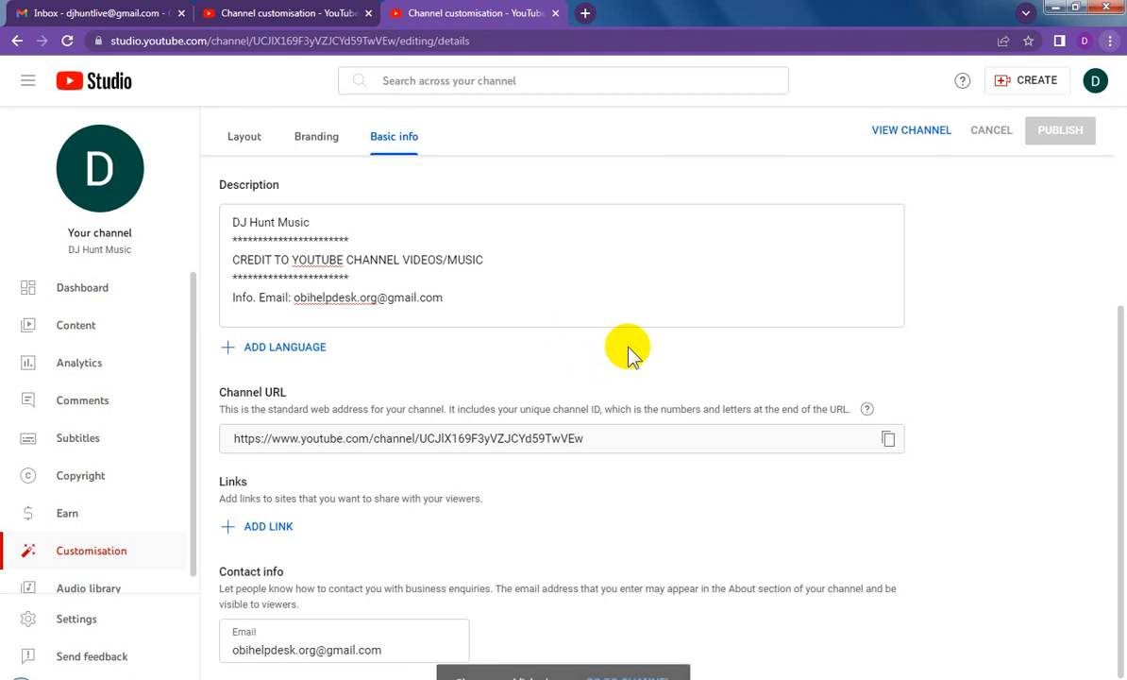
# Step: Open and reload the channel dashboard, and dismiss the YouTube Studio welcome message
pyautogui.click(116, 297)
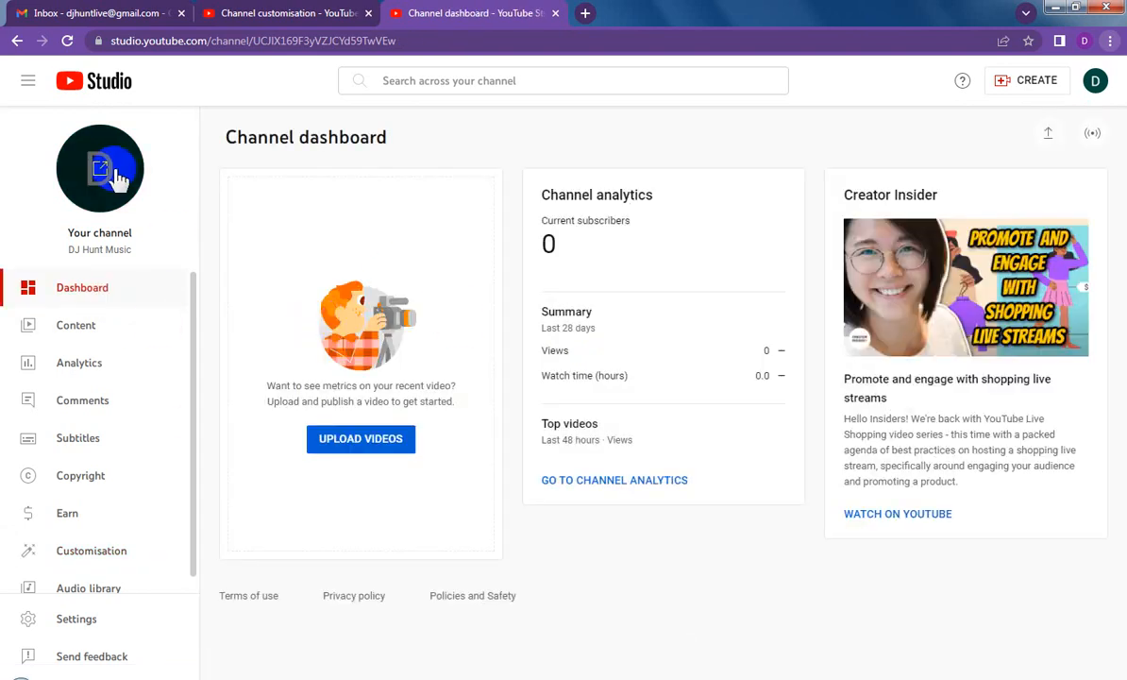
pyautogui.click(67, 41)
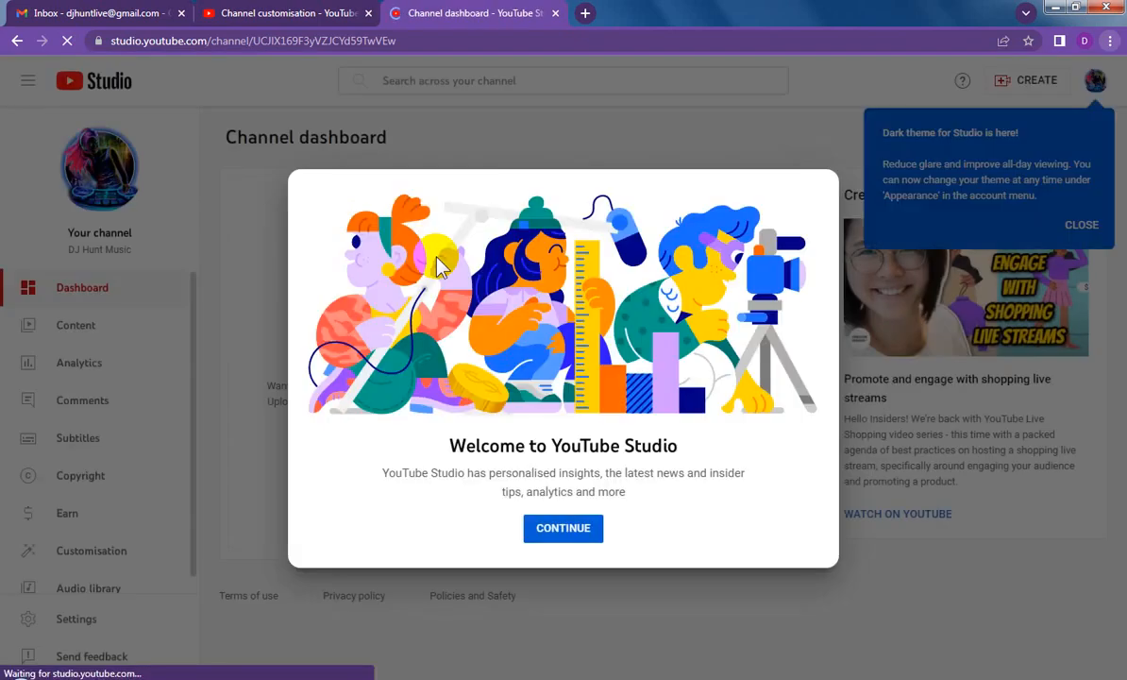
pyautogui.click(566, 529)
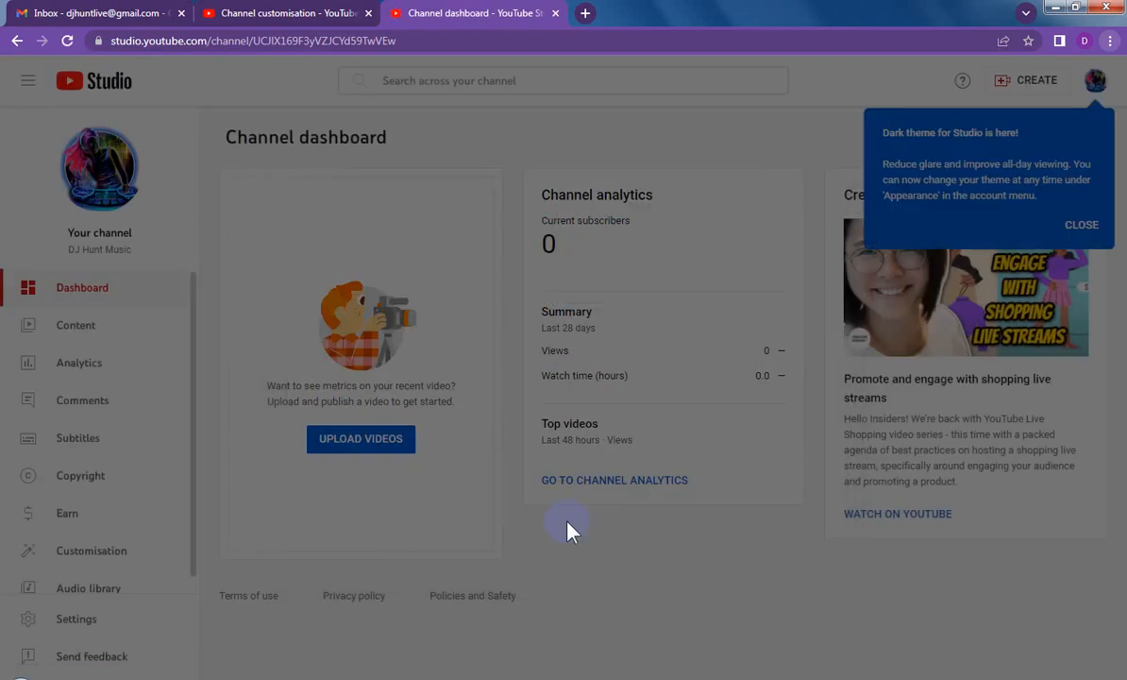
# Step: Dismiss the dark theme notice and open the public YouTube page of the DJ Hunt Music channel
pyautogui.click(1081, 227)
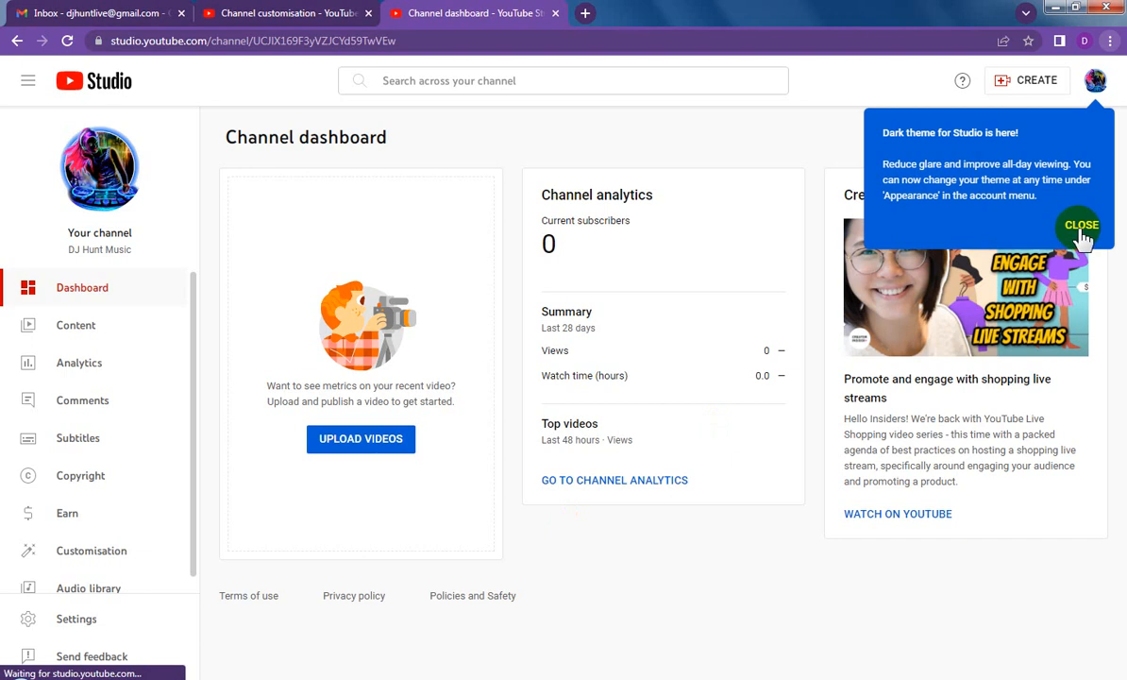
pyautogui.click(427, 347)
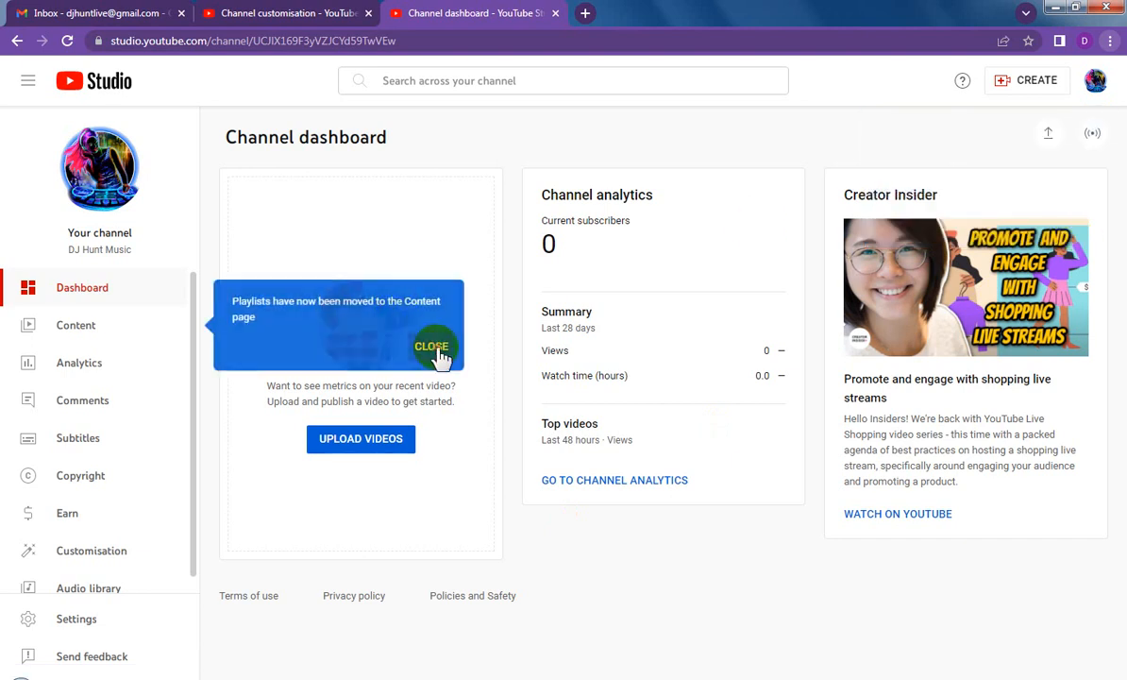
pyautogui.click(99, 174)
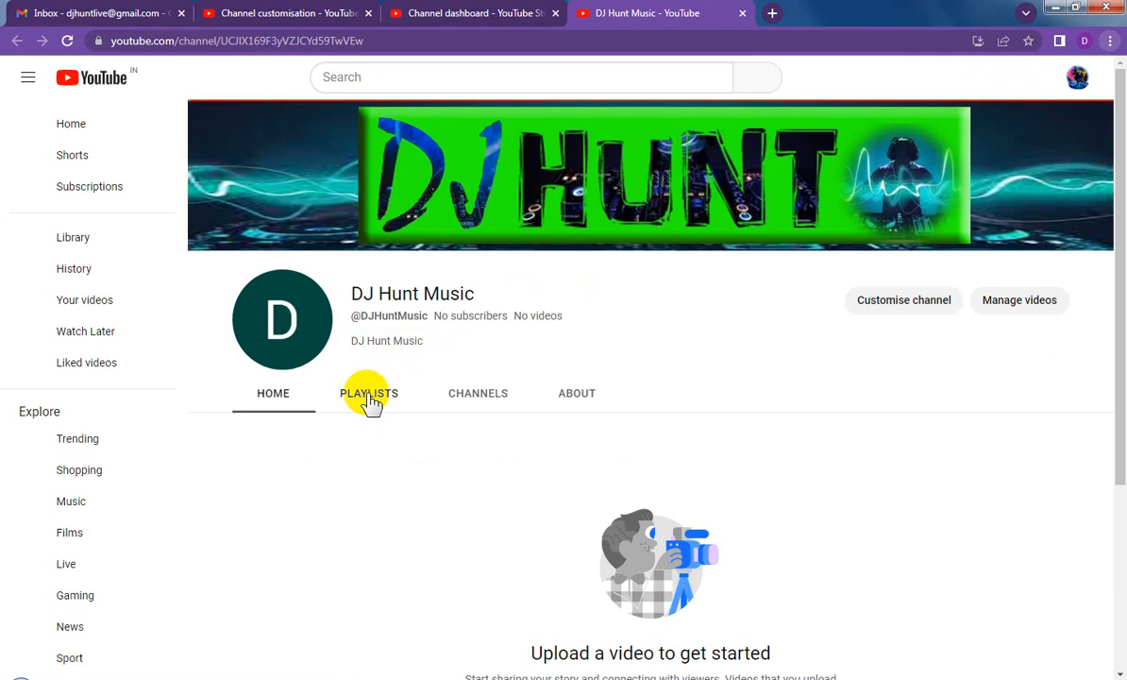
# Step: Check the channel's playlists section and reload the public page to refresh its branding
pyautogui.click(368, 401)
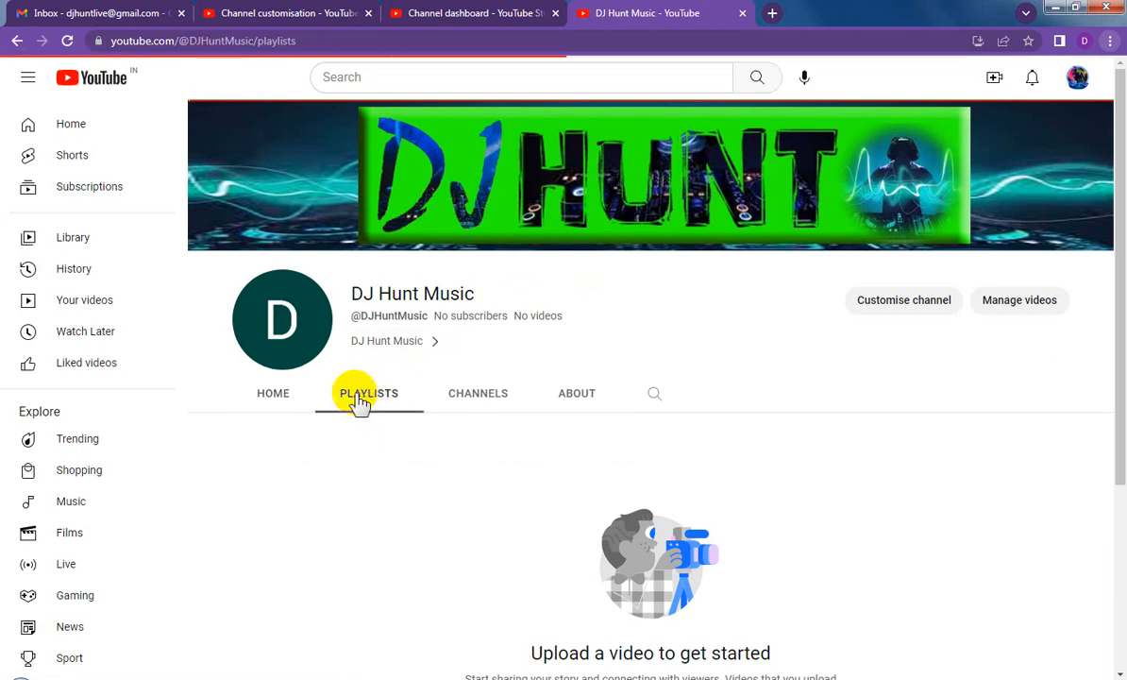
pyautogui.click(67, 40)
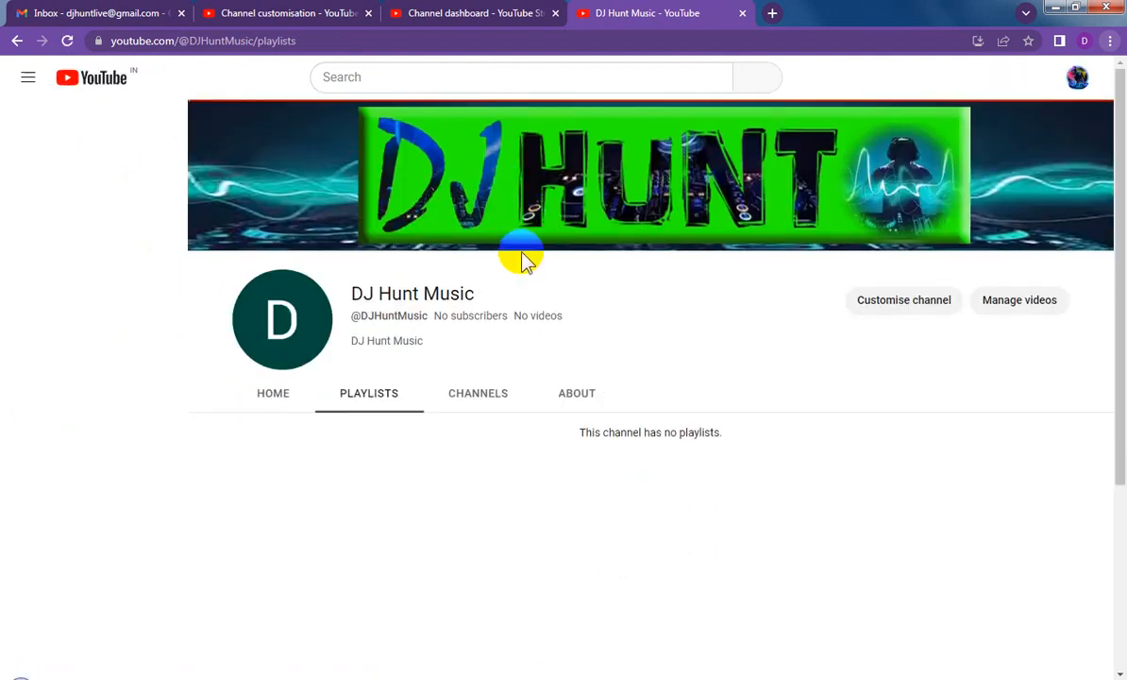
pyautogui.click(465, 15)
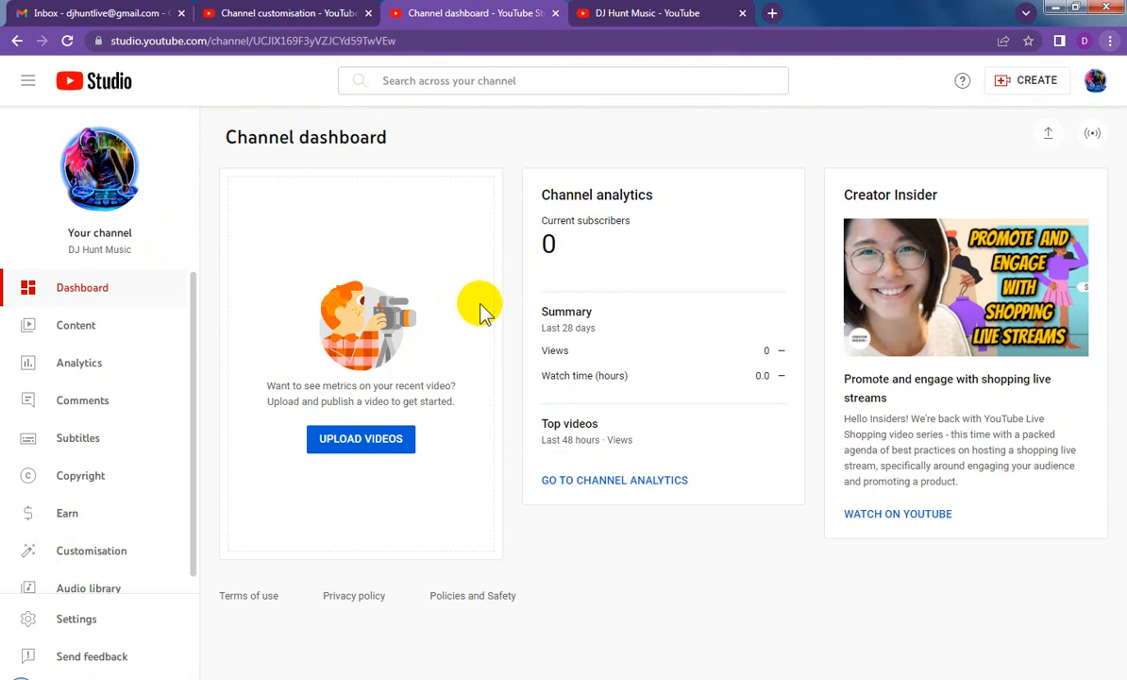
pyautogui.click(604, 16)
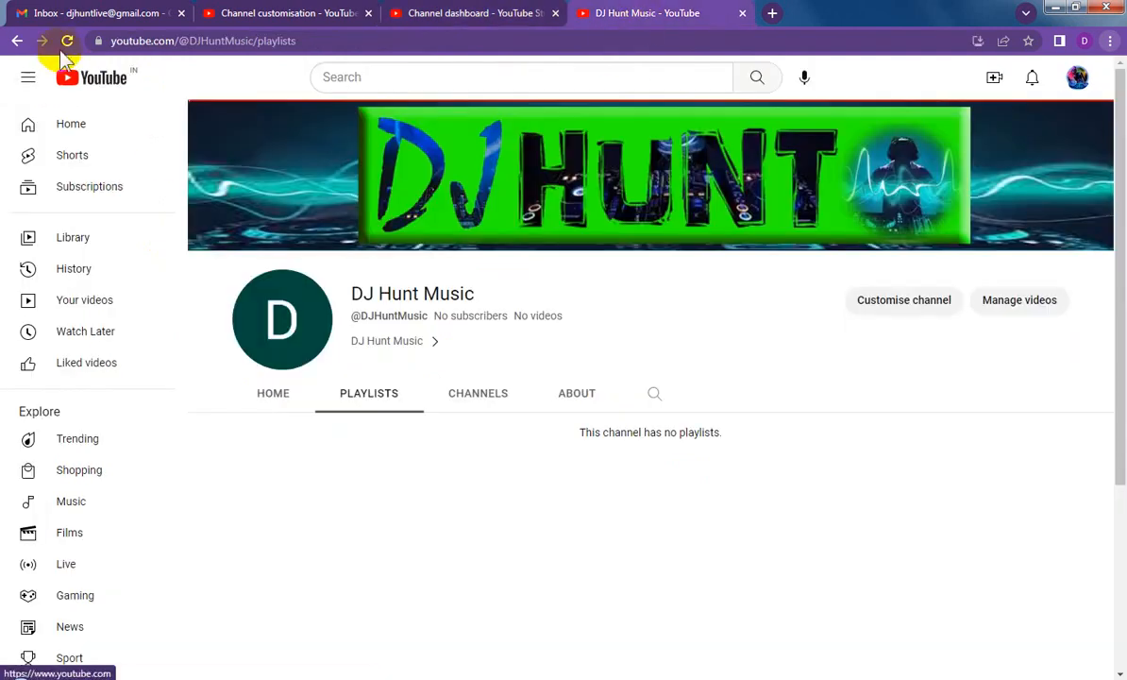
pyautogui.click(67, 40)
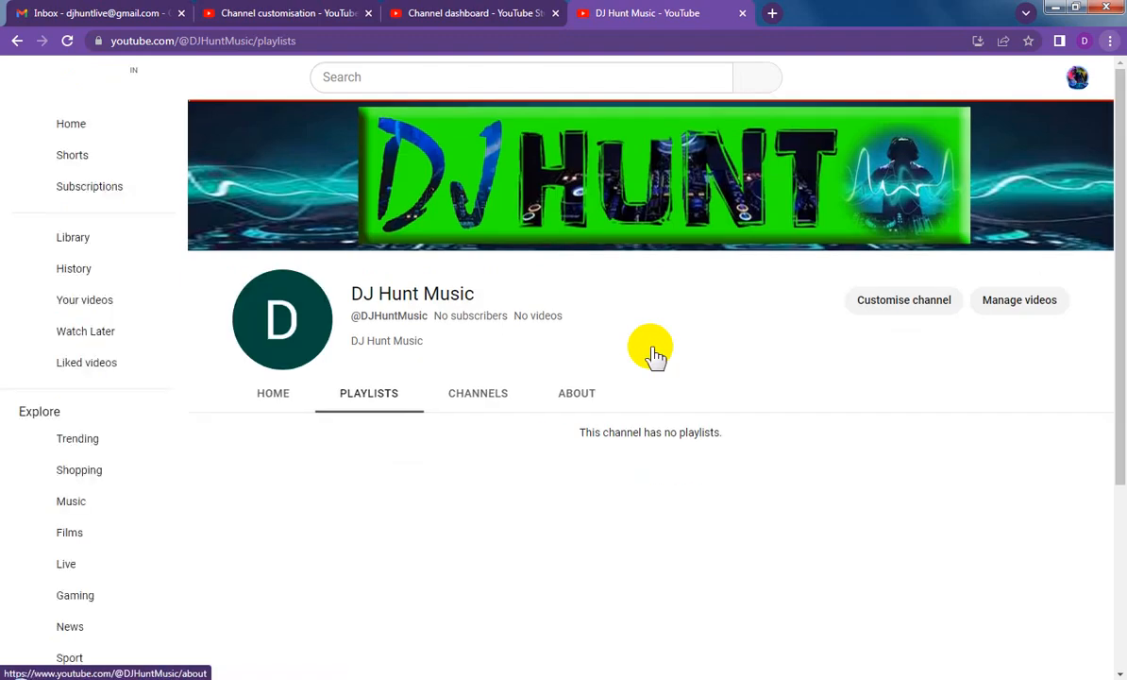
# Step: Review the channel's featured channels and its About details, highlighting the joining date in the stats
pyautogui.click(486, 400)
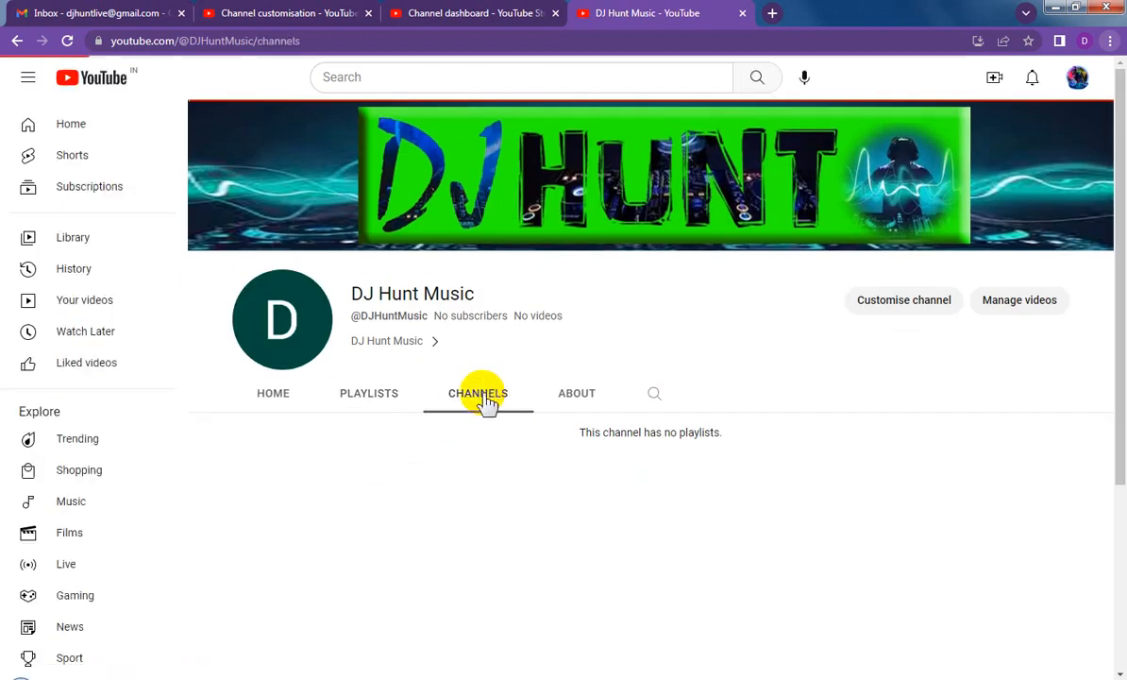
pyautogui.click(564, 397)
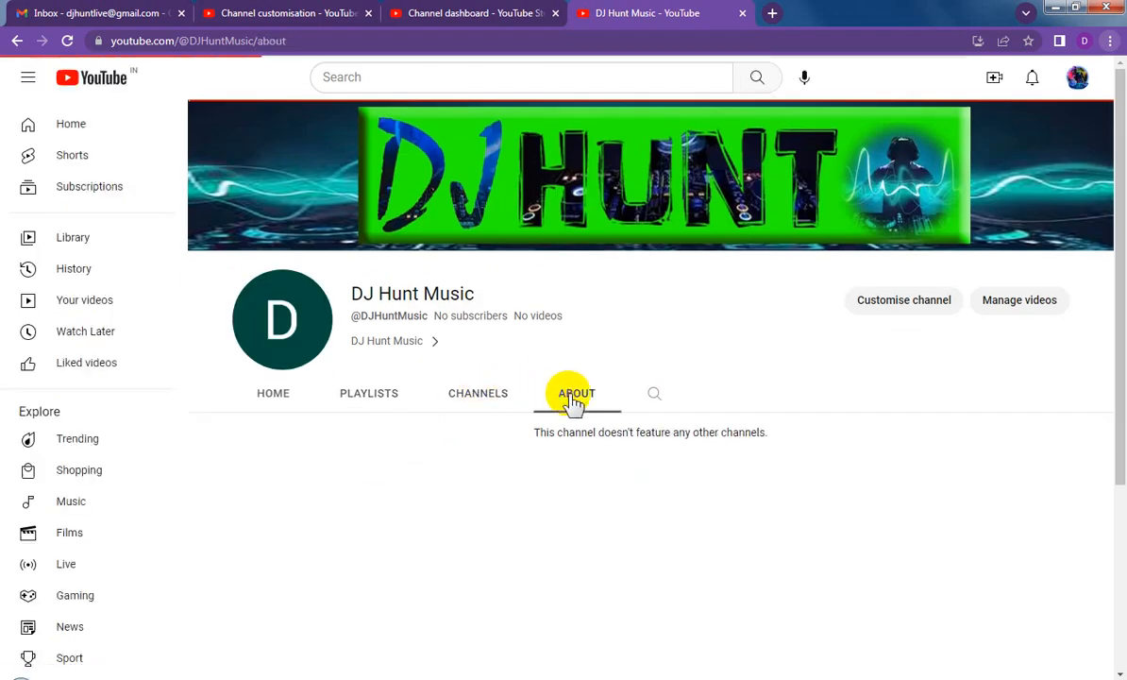
pyautogui.moveTo(1118, 271); pyautogui.dragTo(1112, 385)
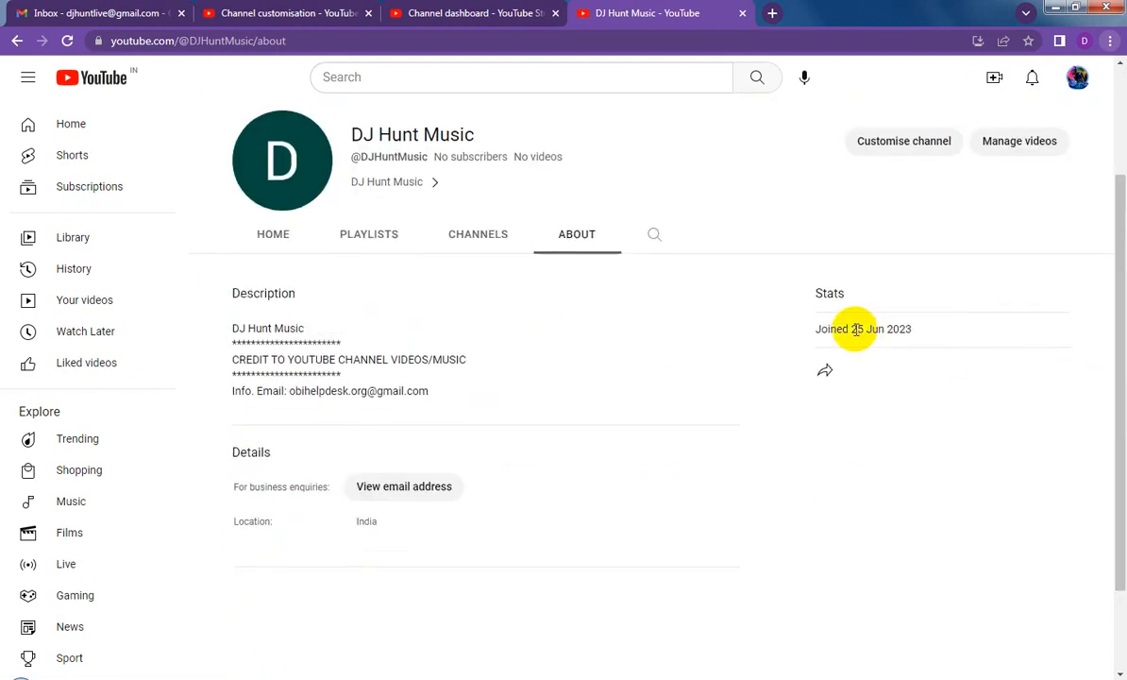
pyautogui.moveTo(814, 329); pyautogui.dragTo(944, 338)
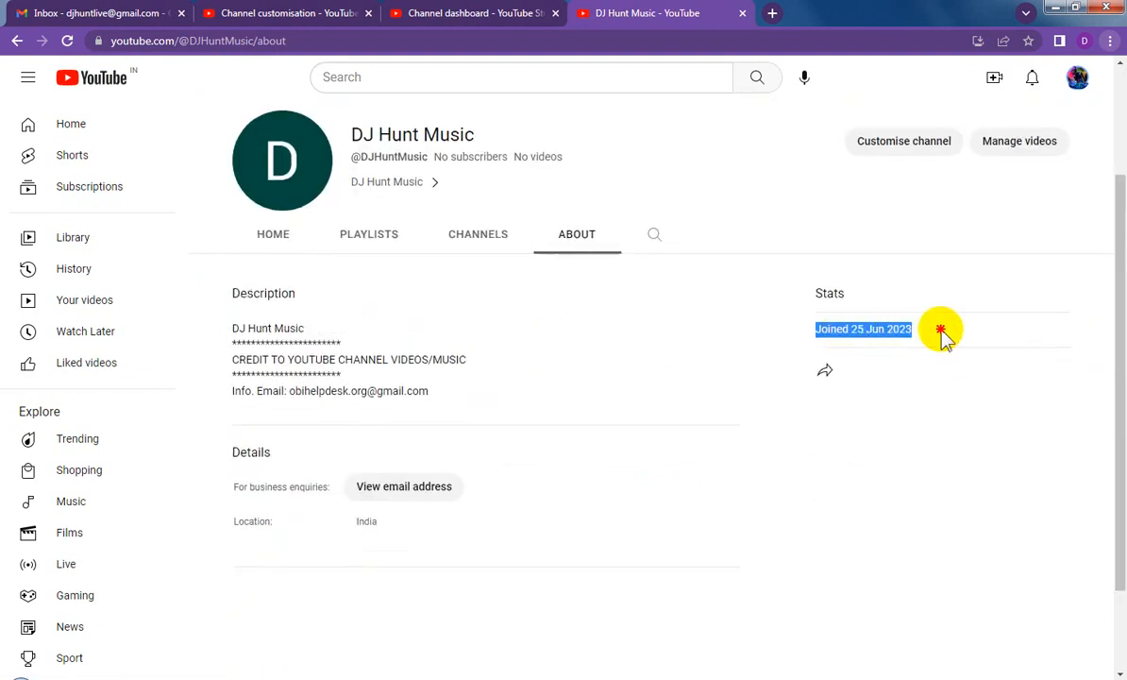
# Step: Copy the channel ID from the About page into a blank Notepad document, and reload the channel page in the browser
pyautogui.click(821, 376)
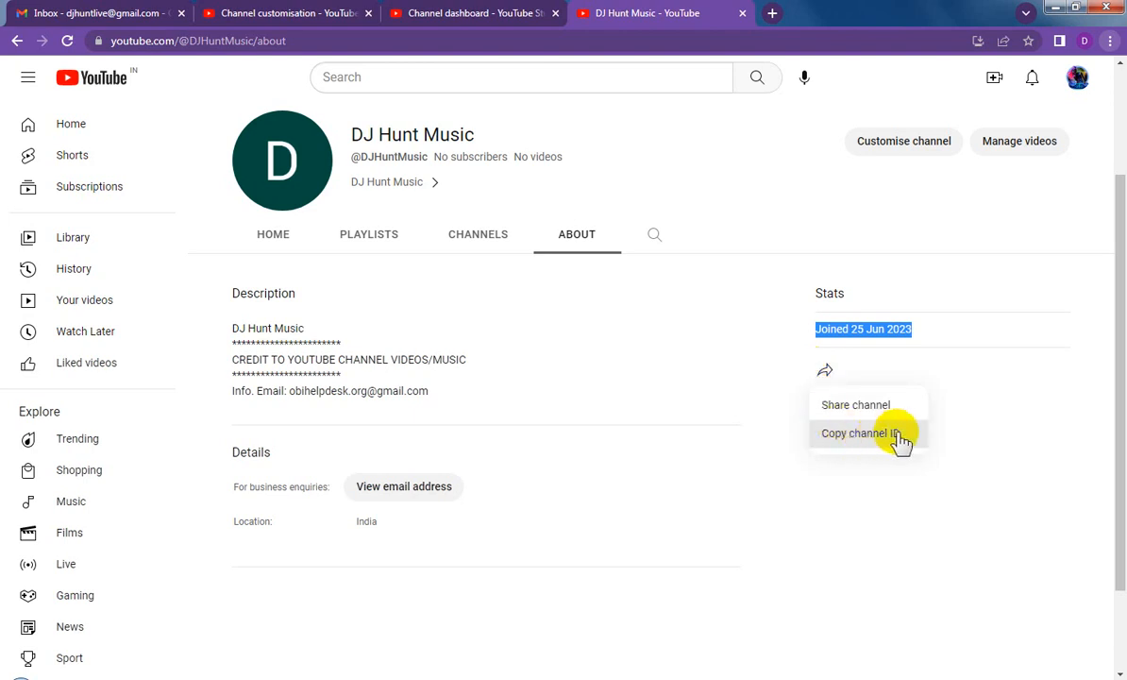
pyautogui.click(840, 435)
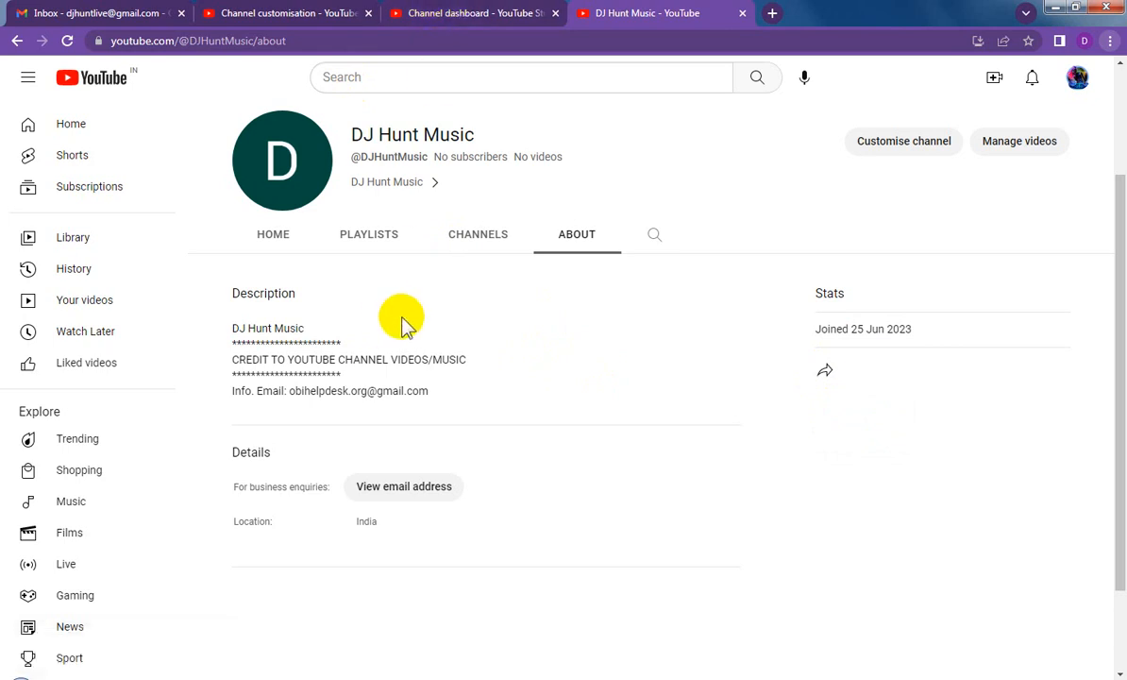
pyautogui.click(204, 677)
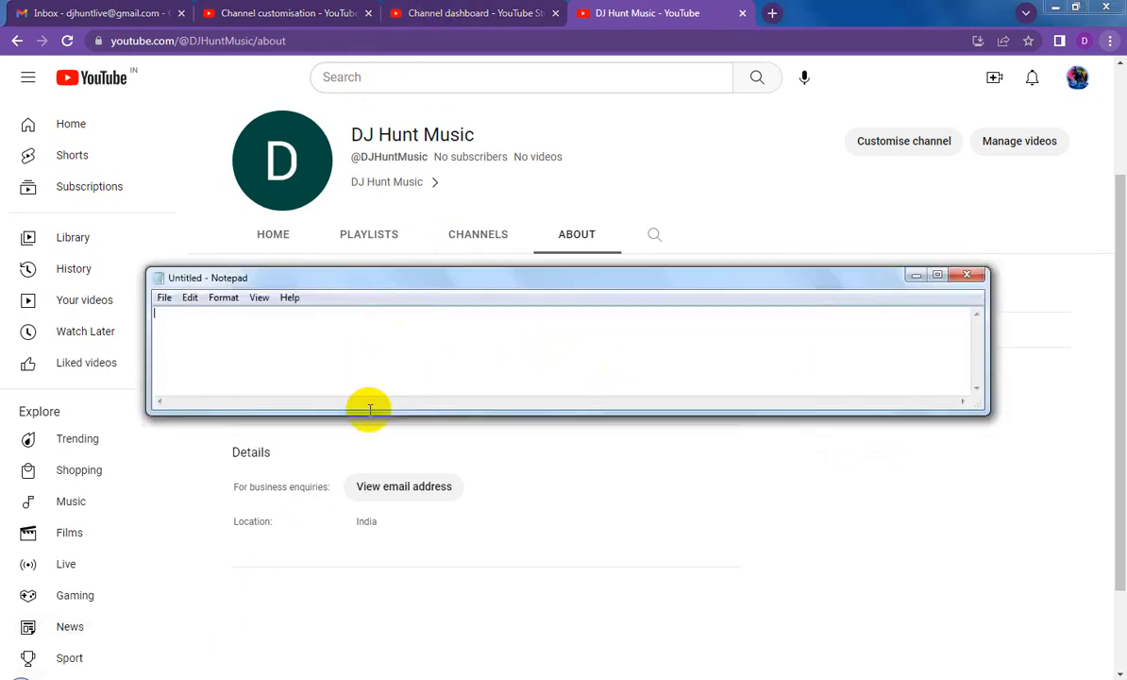
pyautogui.hotkey('ctrl', 'v')
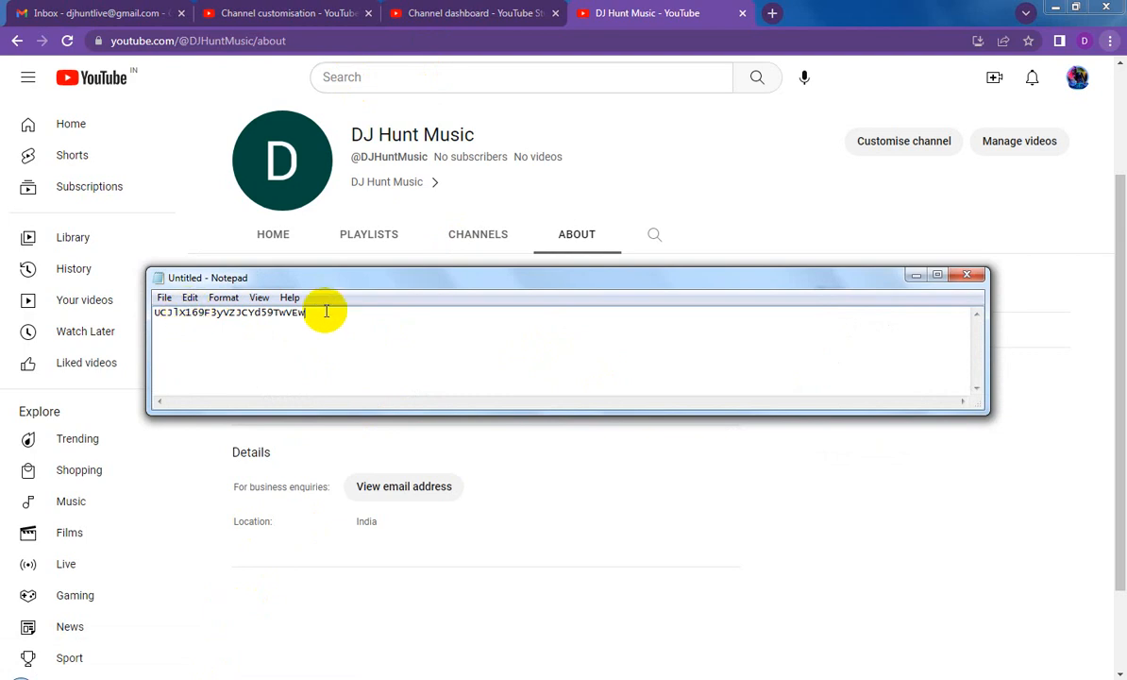
pyautogui.click(914, 275)
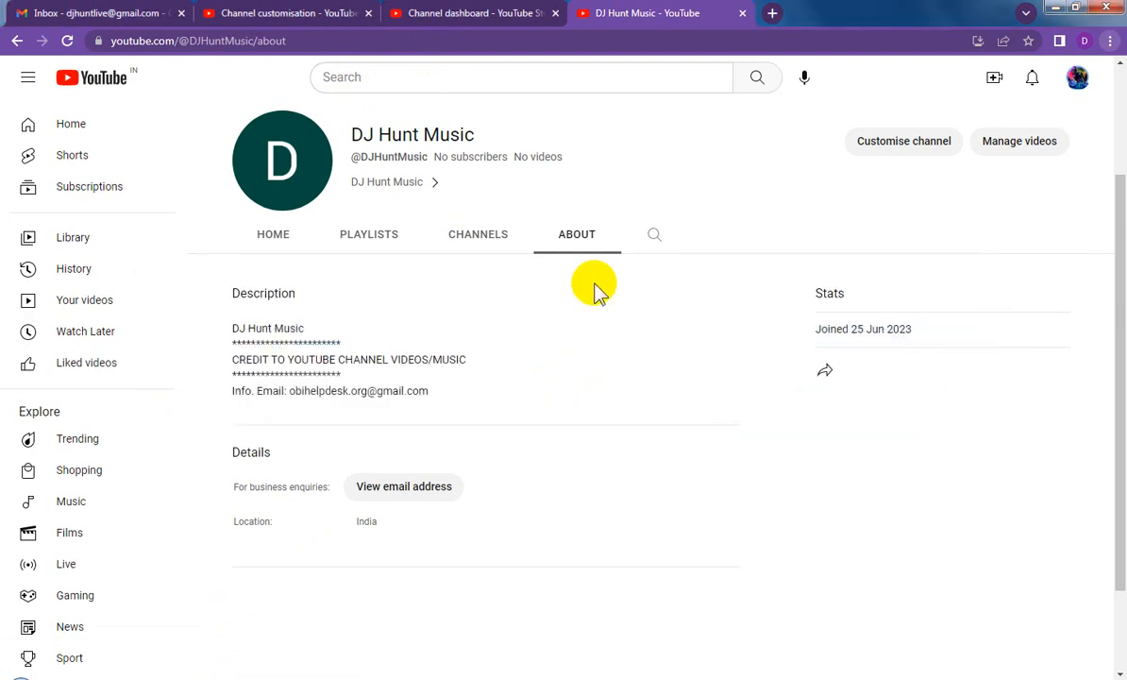
pyautogui.click(67, 40)
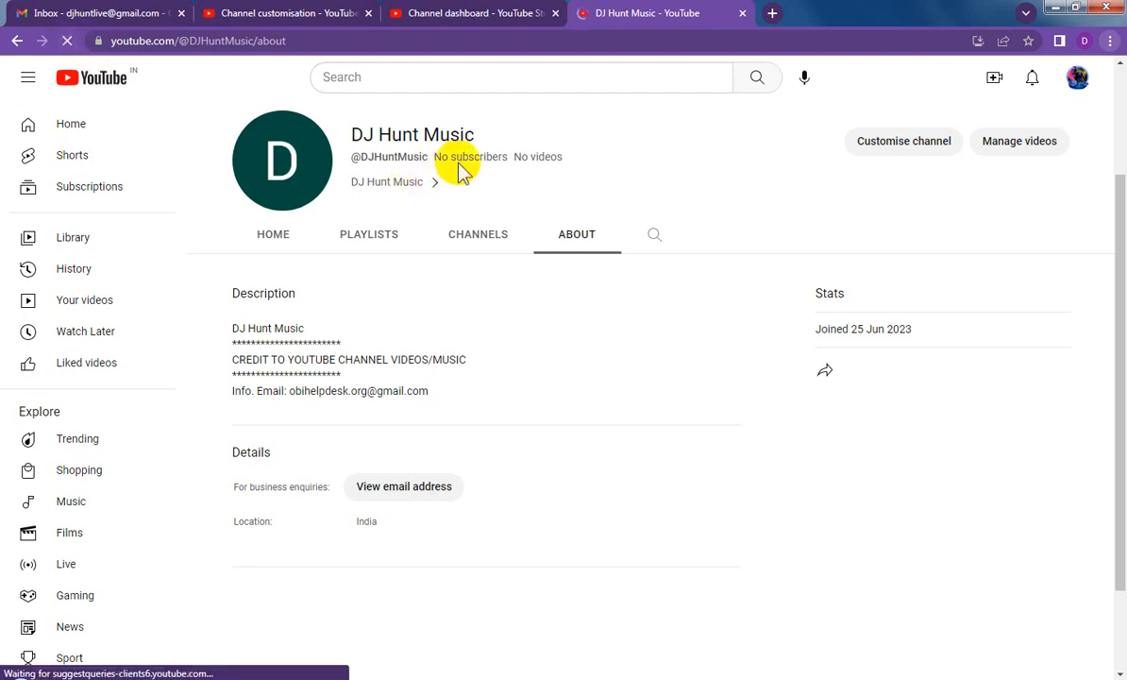